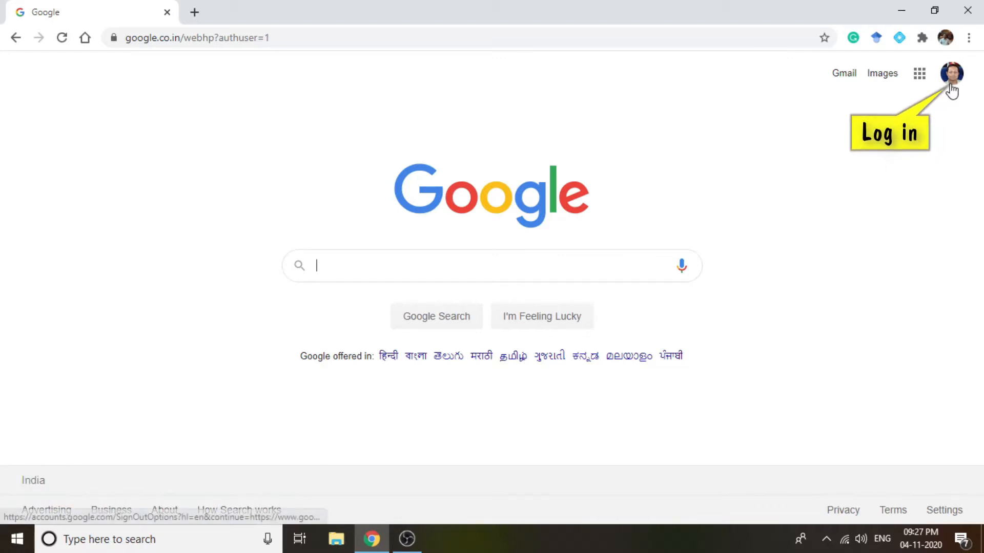
- Search Google for "google classroom" and open the Google Classroom site from the results
{"action": "left_click", "coordinate": [920, 74]}
{"action": "scroll", "coordinate": [854, 222], "scroll_direction": "down", "scroll_amount": 5}
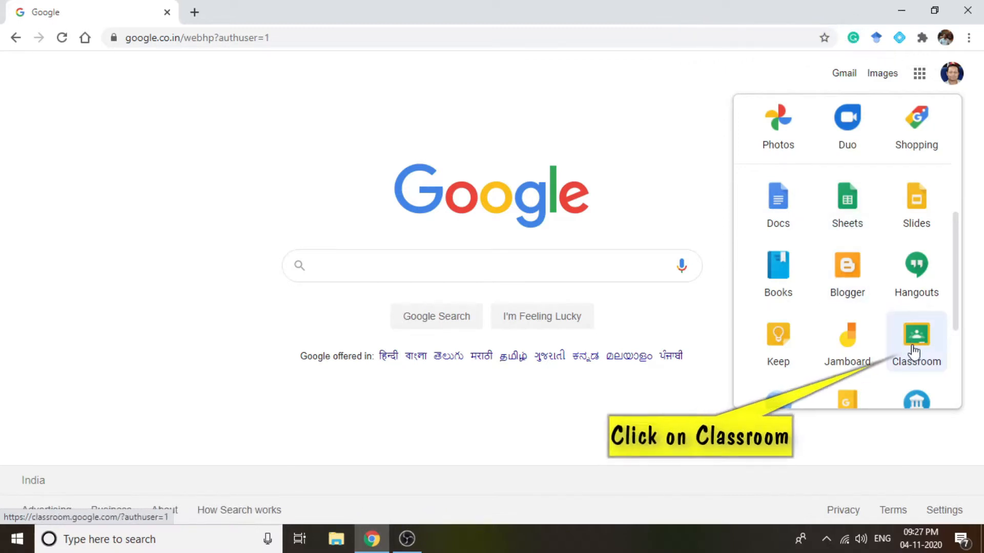
{"action": "left_click", "coordinate": [362, 269]}
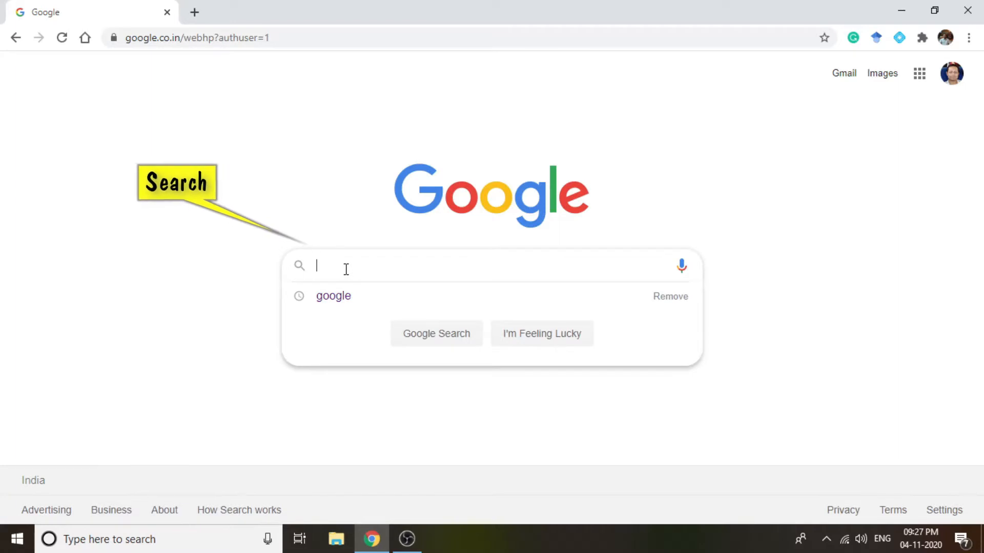
{"action": "type", "text": "goo"}
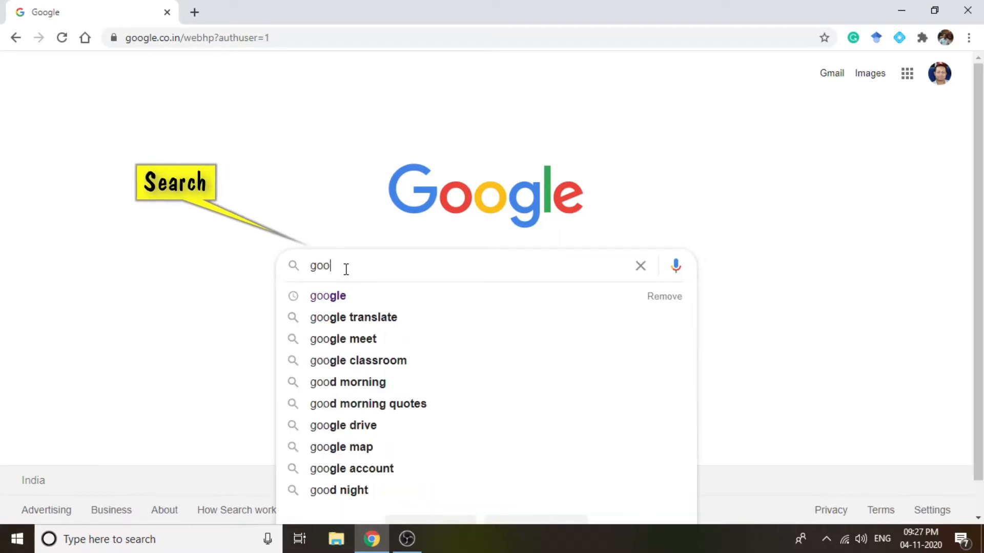
{"action": "type", "text": "gle clas"}
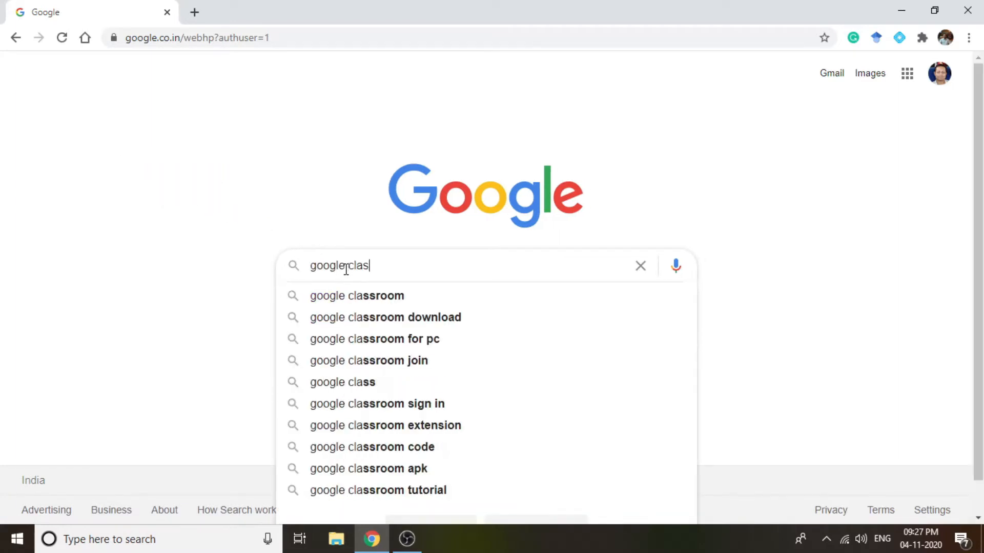
{"action": "type", "text": "sroom"}
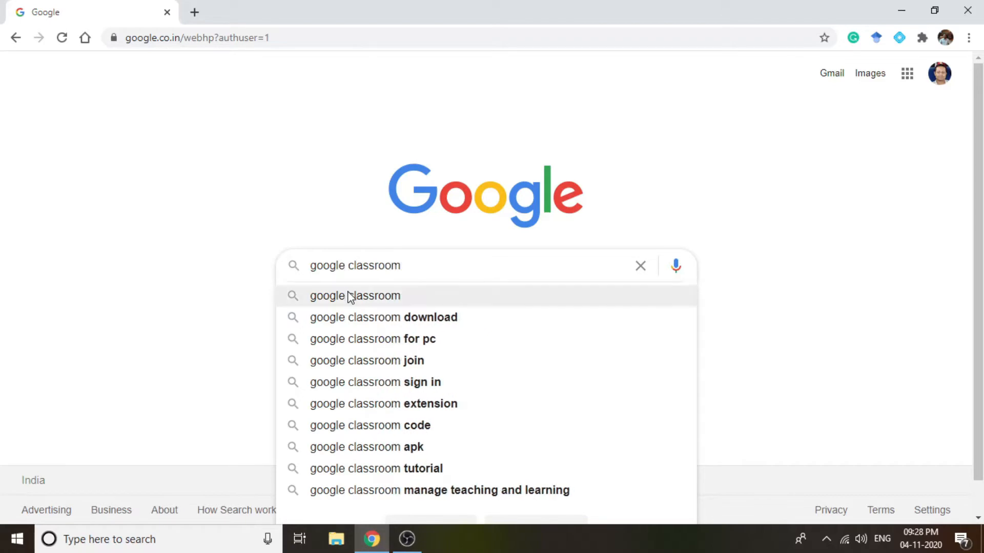
{"action": "left_click", "coordinate": [349, 296]}
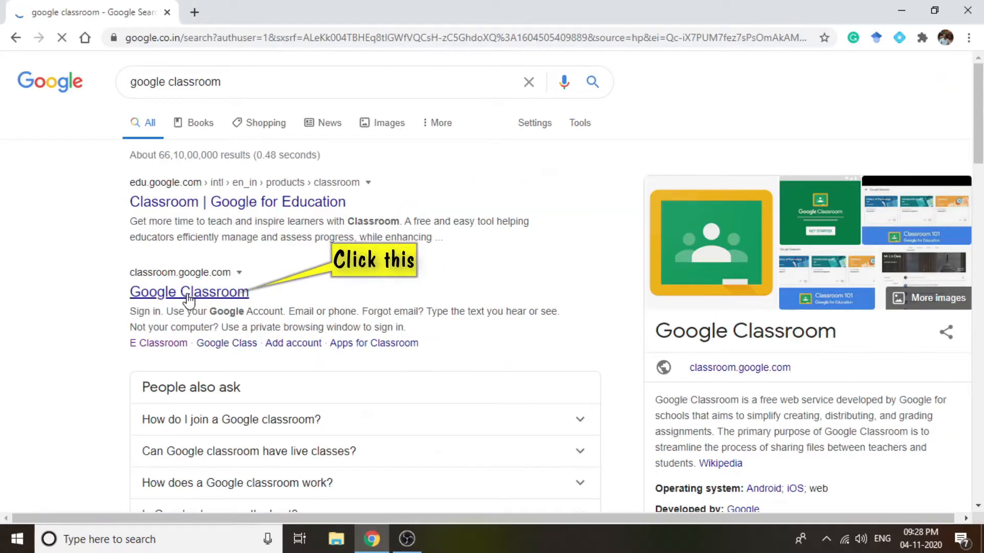
{"action": "left_click", "coordinate": [181, 296]}
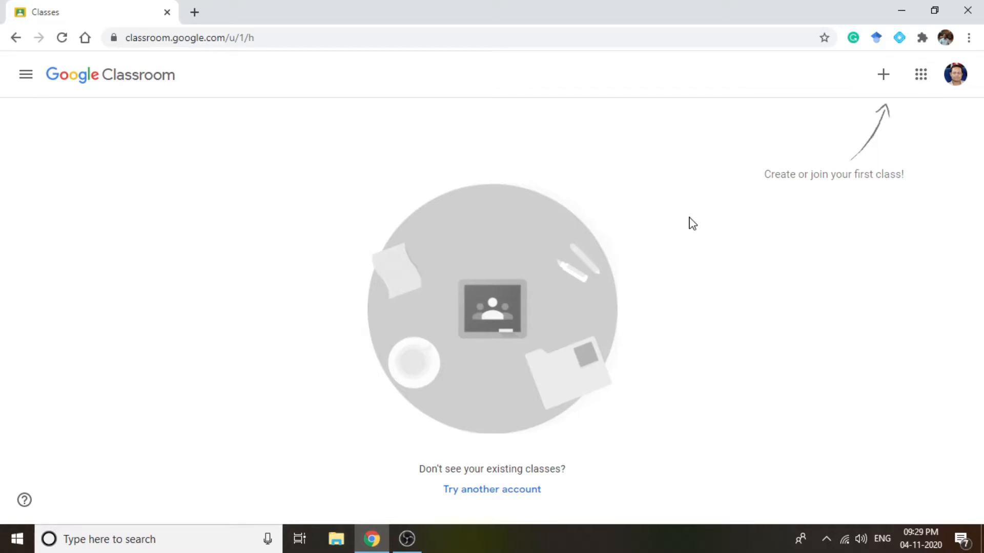
- Start creating a class and accept the notice about not using Classroom at a school with students
{"action": "left_click", "coordinate": [882, 77]}
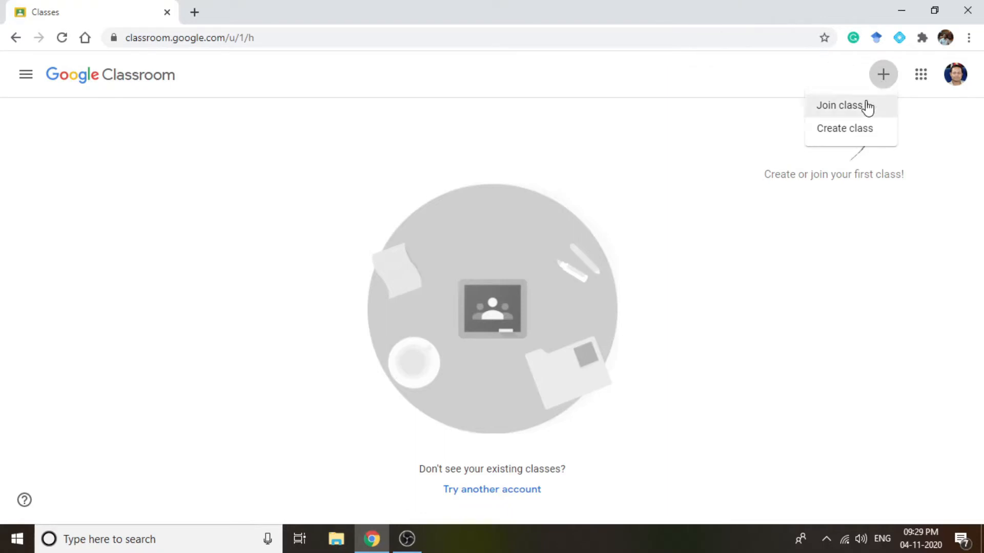
{"action": "left_click", "coordinate": [852, 128]}
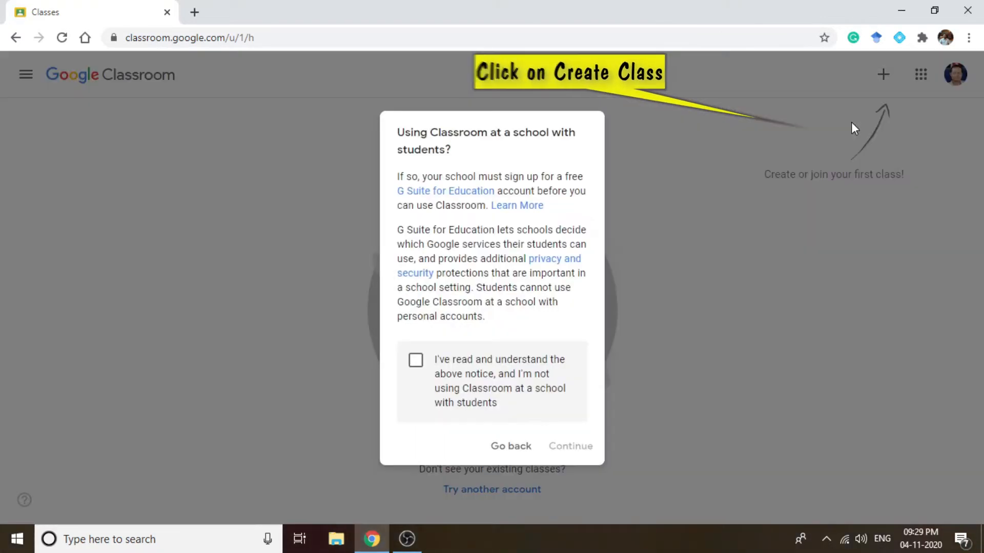
{"action": "left_click", "coordinate": [417, 366]}
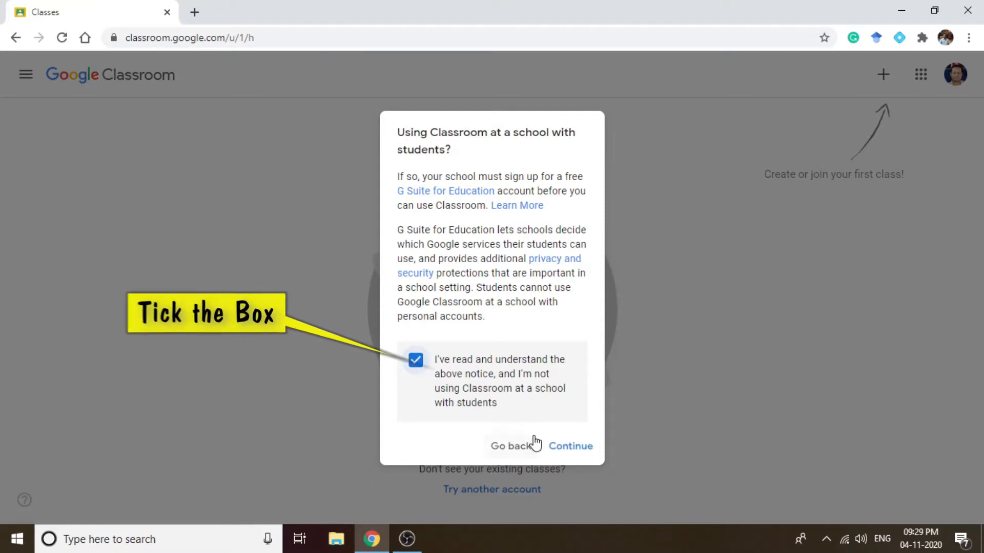
{"action": "left_click", "coordinate": [567, 449]}
- Create the class "B.Ed. 4th Sem" with section A, subject "EPC- 3" and room 1, and dismiss the student invitation tip
{"action": "left_click", "coordinate": [324, 212]}
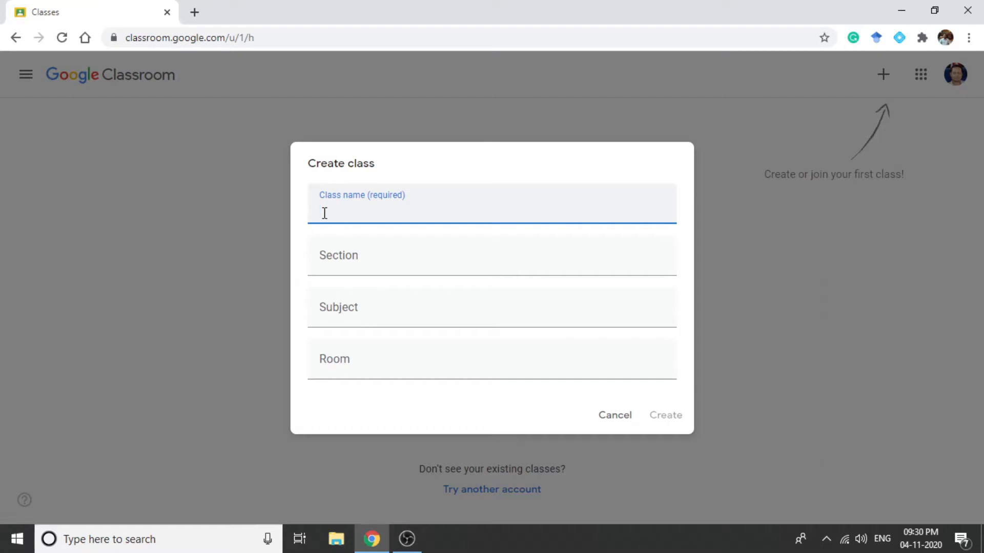
{"action": "type", "text": "B."}
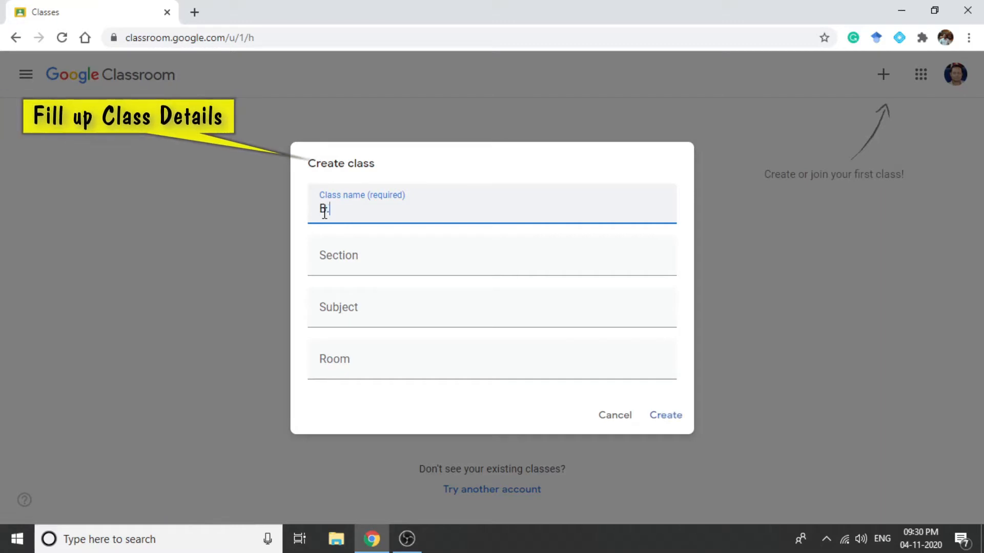
{"action": "type", "text": "Ed. 4th Sem"}
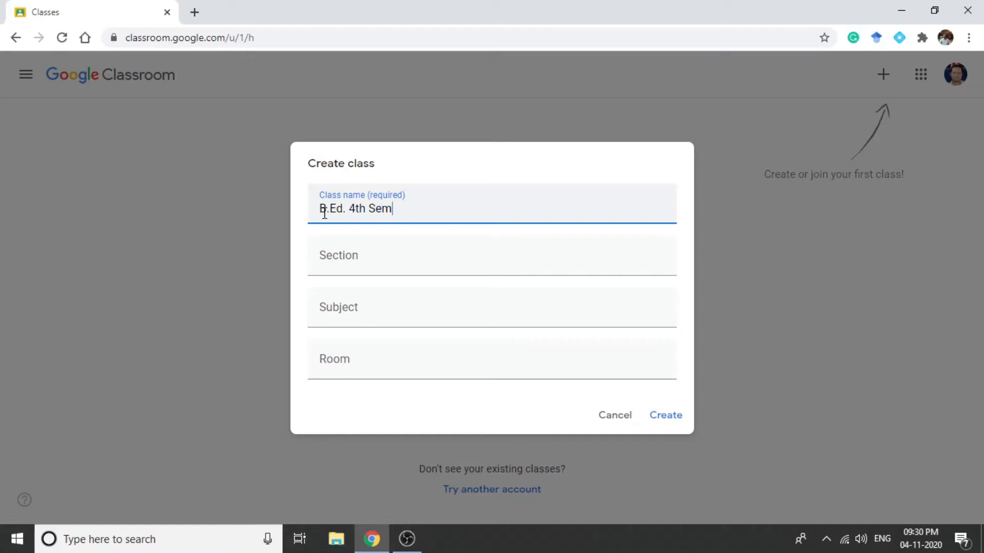
{"action": "left_click", "coordinate": [334, 257]}
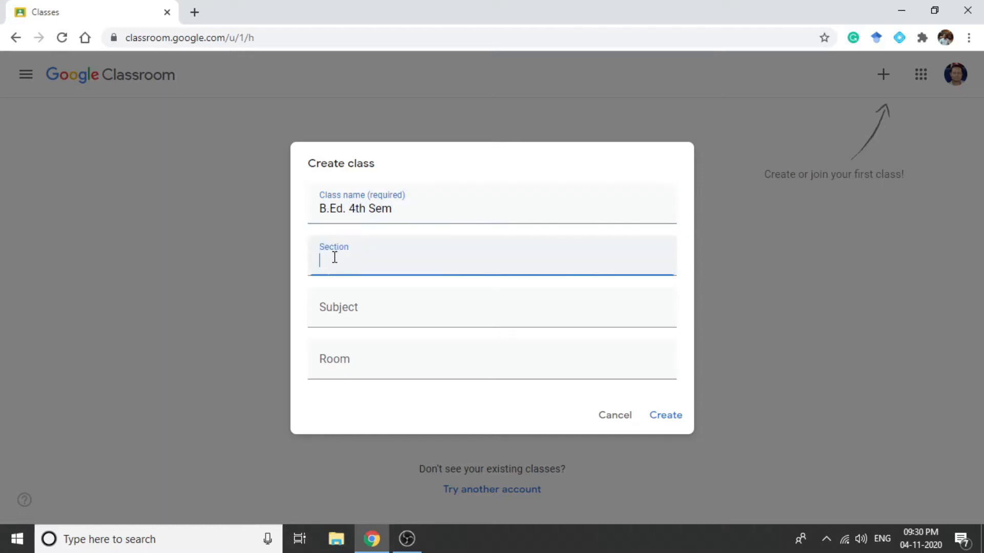
{"action": "left_click", "coordinate": [339, 310]}
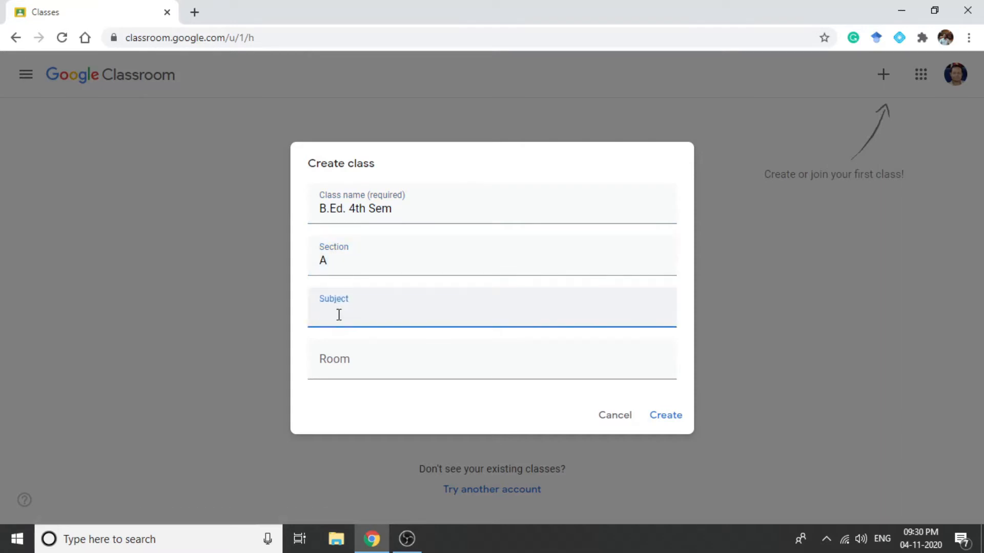
{"action": "type", "text": "EPC- 3"}
{"action": "left_click", "coordinate": [342, 365]}
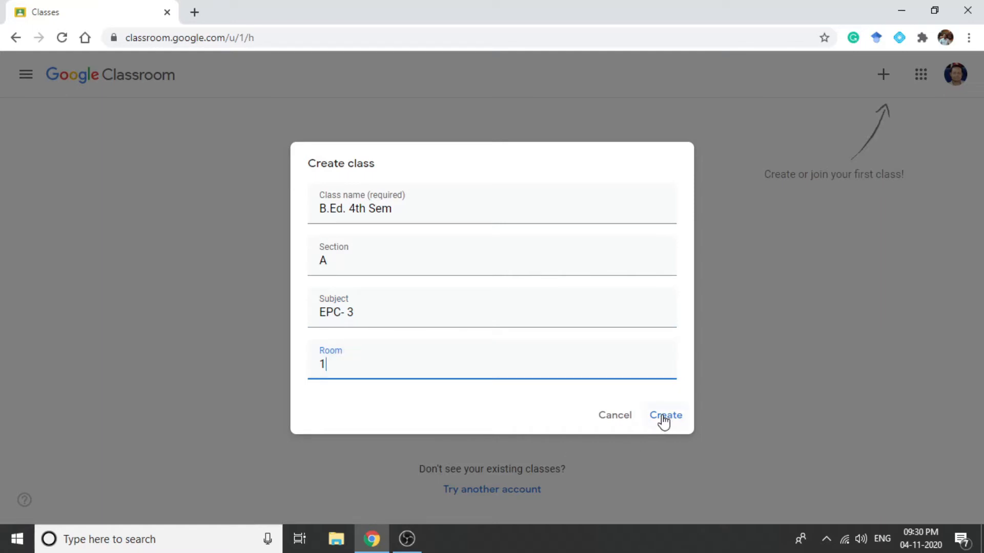
{"action": "left_click", "coordinate": [664, 420]}
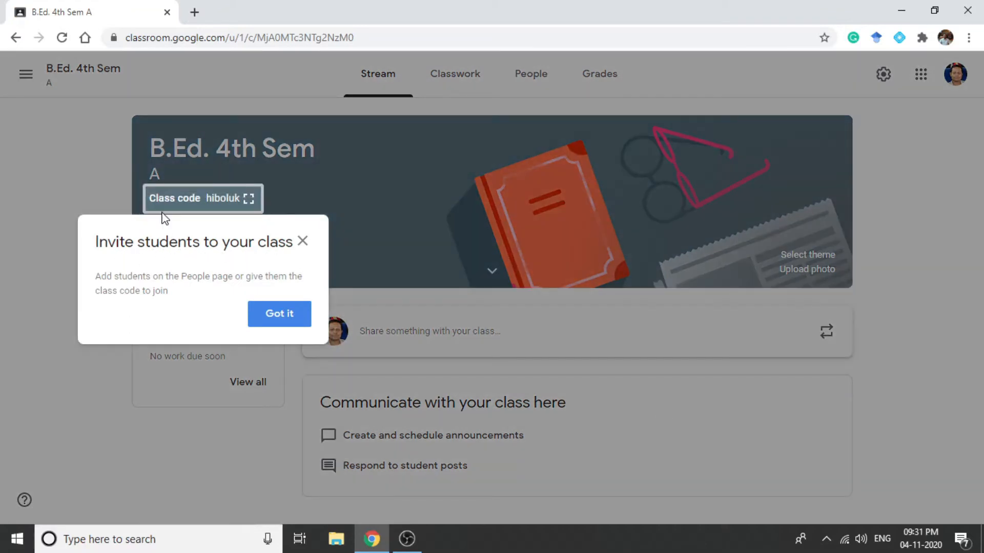
{"action": "left_click", "coordinate": [267, 314]}
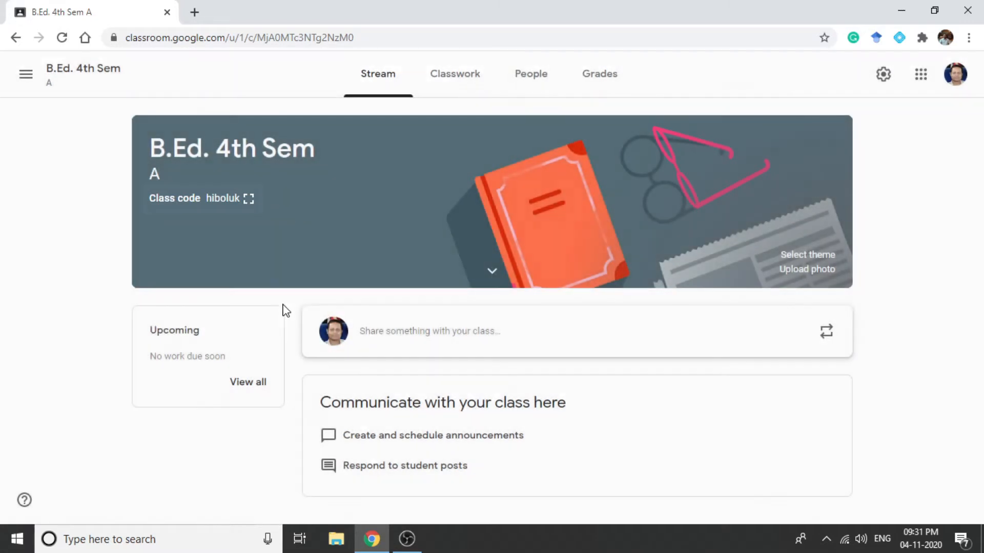
- Browse the theme gallery's categories and set the class theme to the pink Math & Science image with tablet and calculator
{"action": "left_click", "coordinate": [807, 256]}
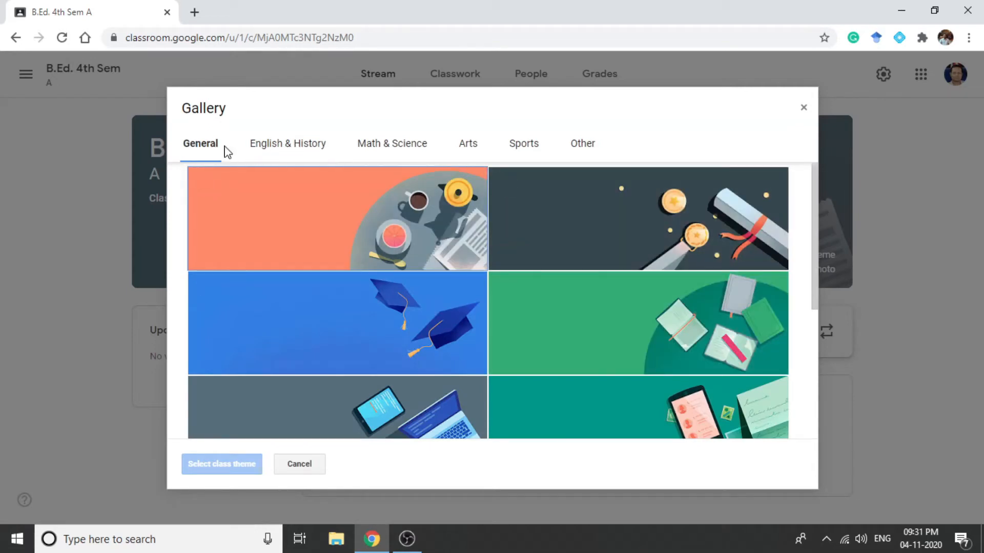
{"action": "left_click", "coordinate": [277, 151]}
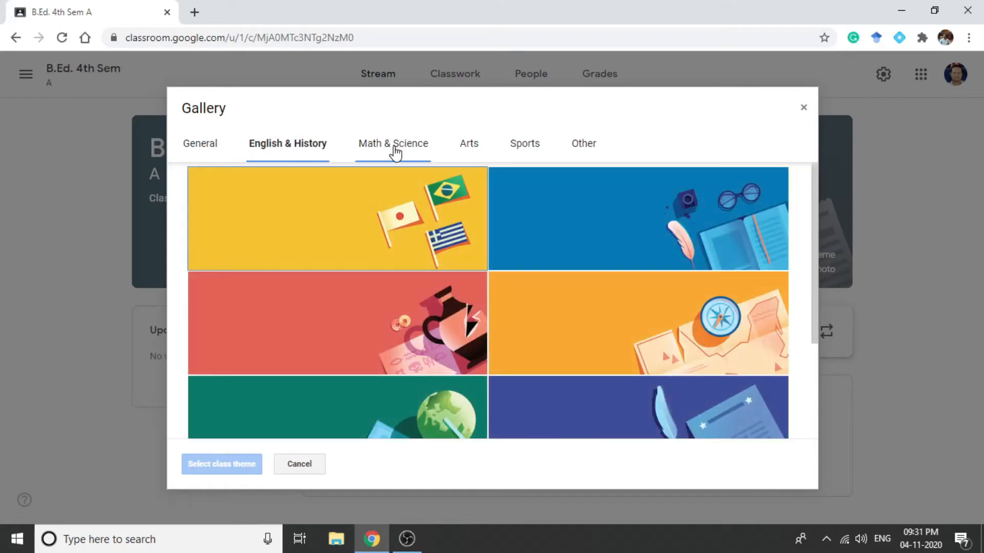
{"action": "left_click", "coordinate": [395, 151]}
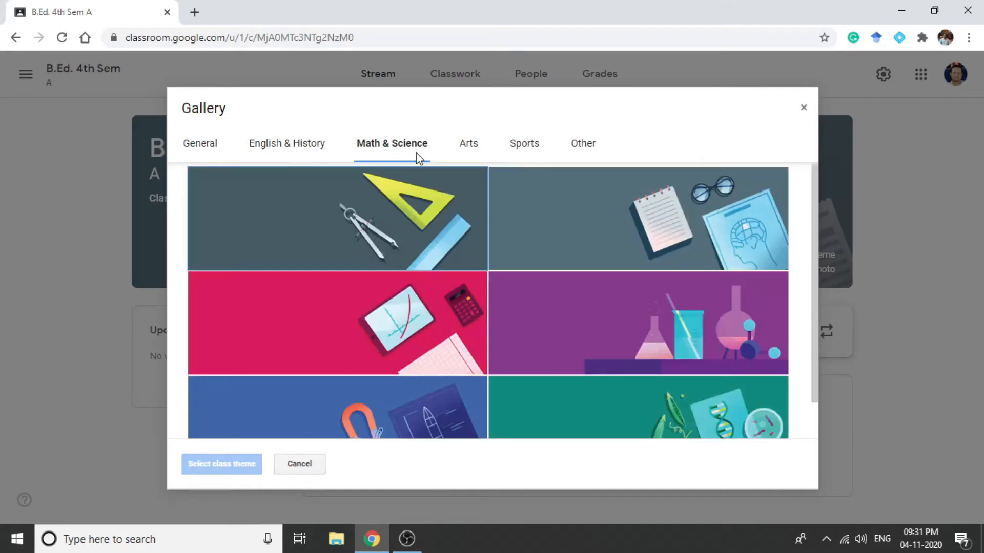
{"action": "left_click", "coordinate": [474, 149]}
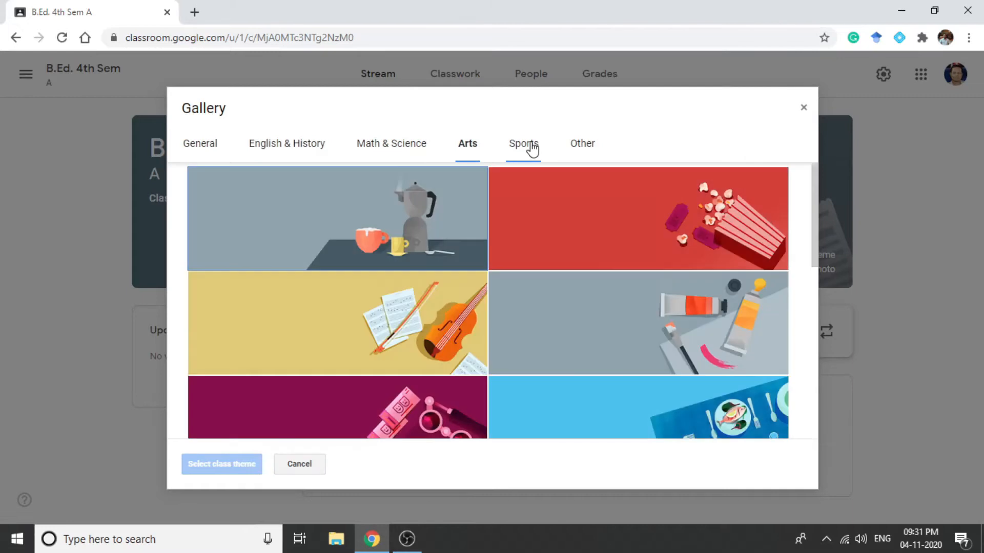
{"action": "left_click", "coordinate": [531, 150]}
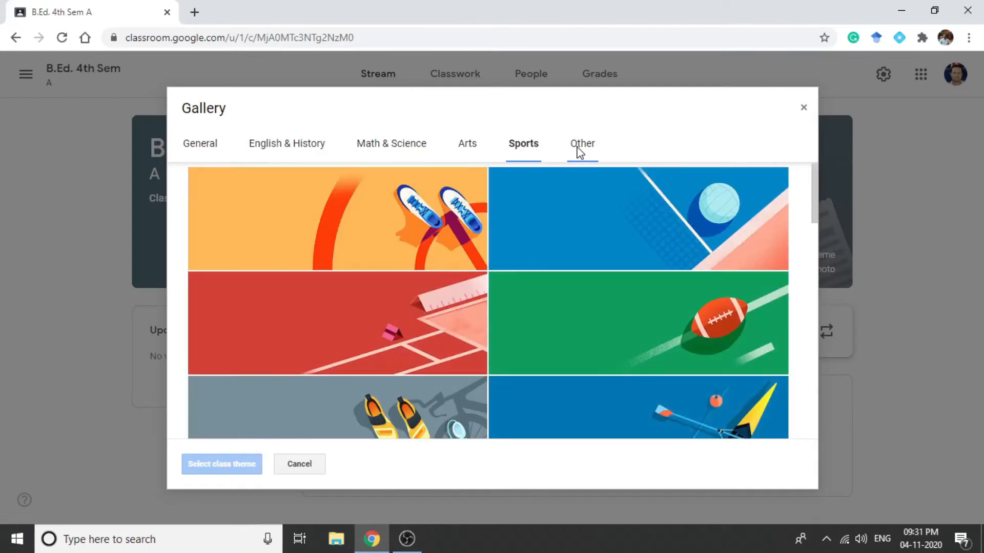
{"action": "left_click", "coordinate": [579, 151]}
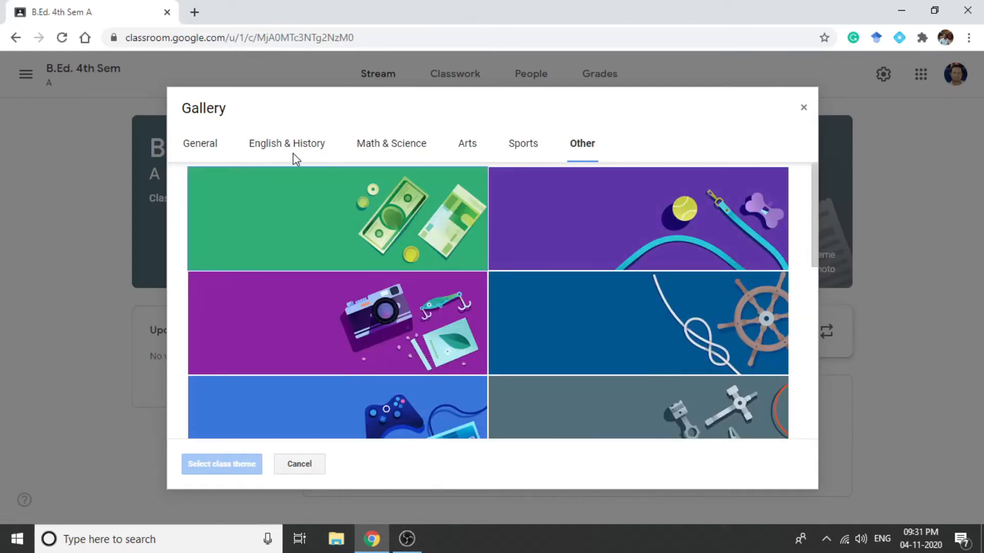
{"action": "left_click", "coordinate": [375, 152]}
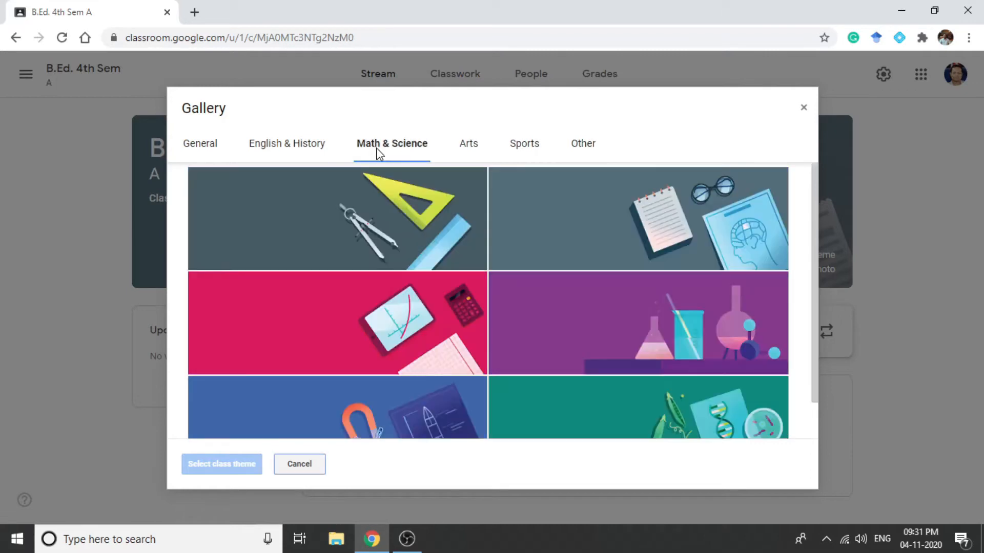
{"action": "scroll", "coordinate": [500, 312], "scroll_direction": "down", "scroll_amount": 1}
{"action": "left_click", "coordinate": [434, 319]}
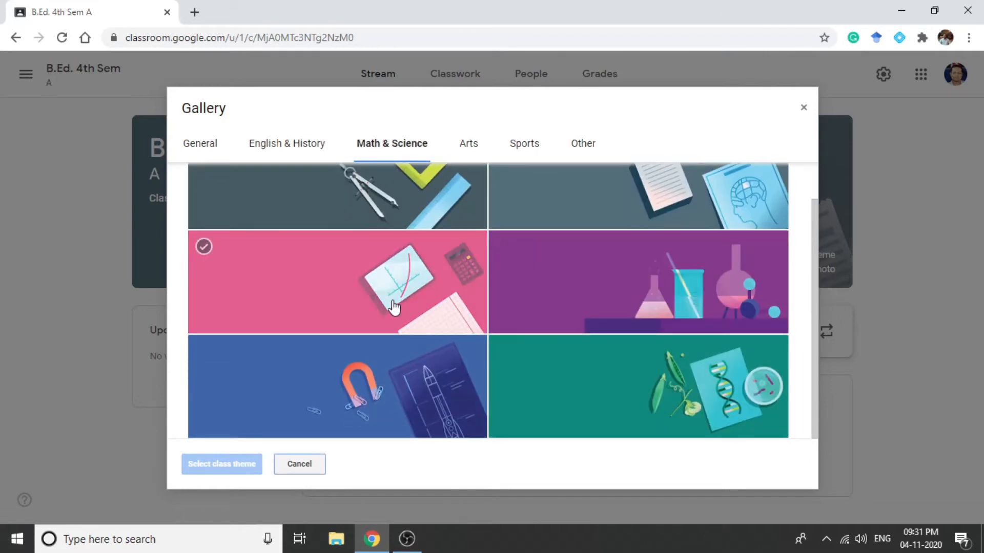
{"action": "left_click", "coordinate": [218, 465]}
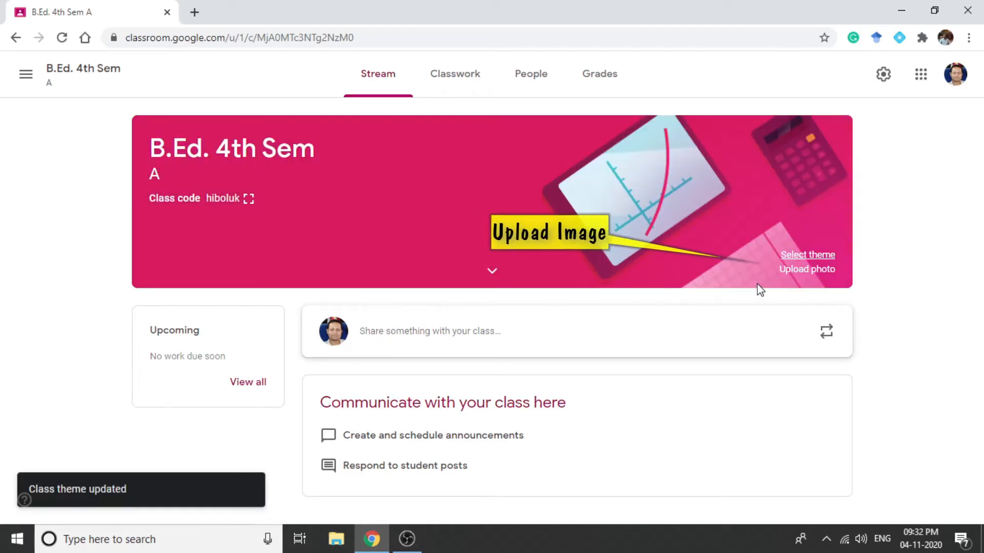
- Open the photo upload window for the class header image
{"action": "left_click", "coordinate": [805, 271]}
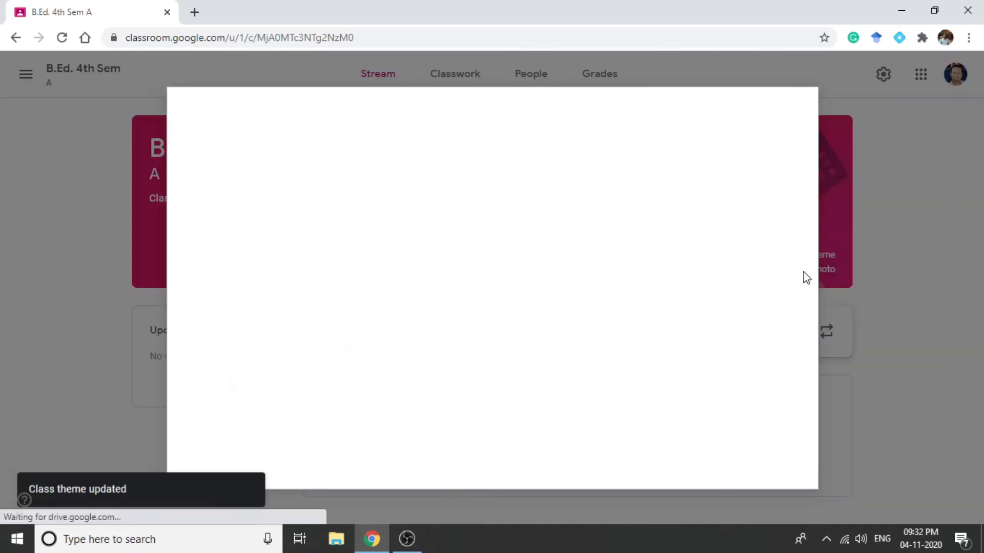
{"action": "left_click", "coordinate": [469, 365]}
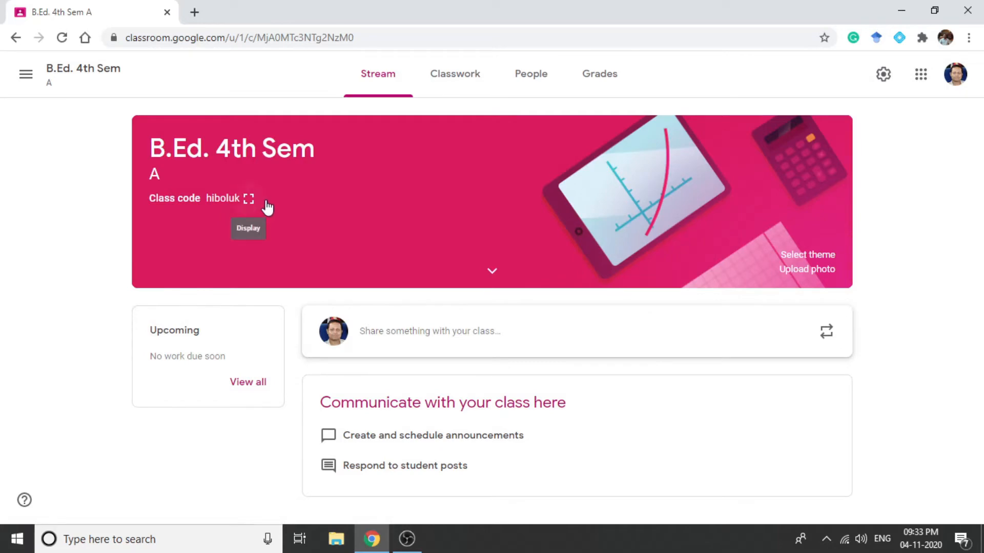
- Display the class code enlarged, highlight it and close the enlarged view
{"action": "left_click", "coordinate": [249, 200]}
{"action": "left_click_drag", "start_coordinate": [347, 254], "coordinate": [623, 264]}
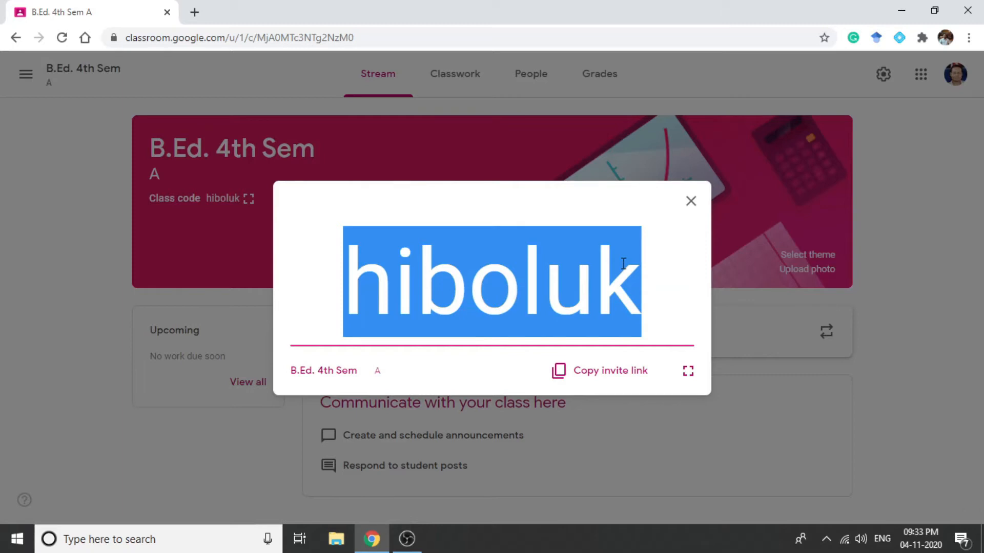
{"action": "left_click", "coordinate": [691, 203]}
- Return to the class list and open the Join class form at its class code field
{"action": "left_click", "coordinate": [55, 86]}
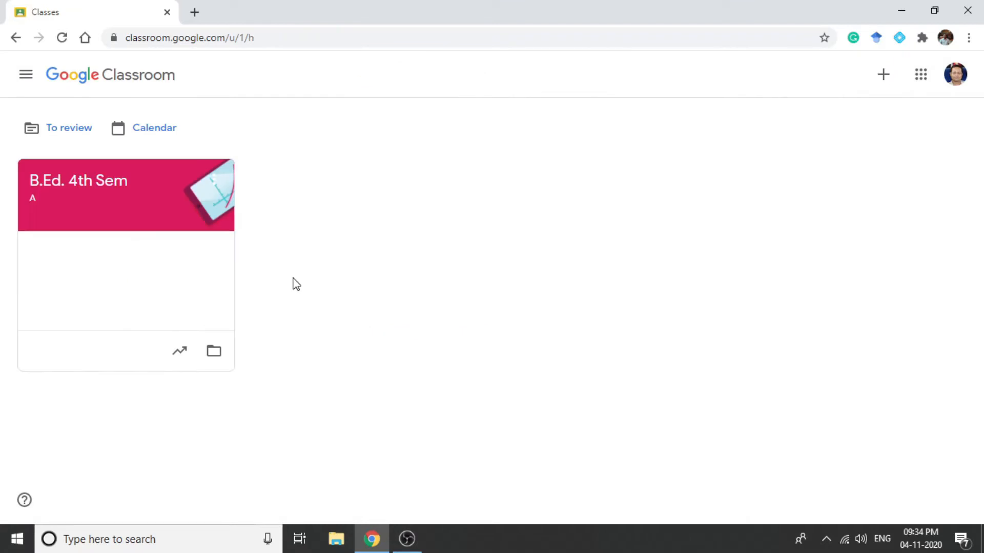
{"action": "left_click", "coordinate": [884, 76]}
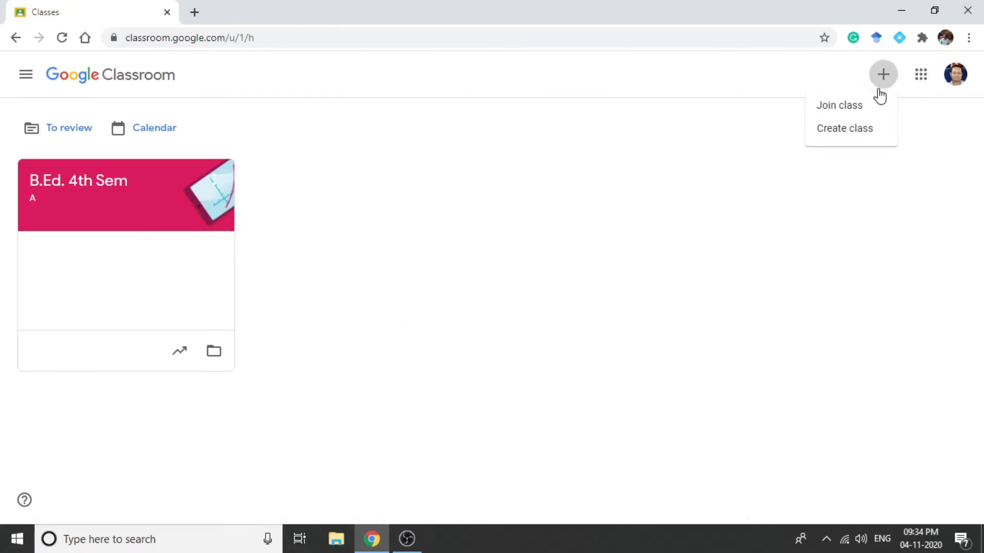
{"action": "left_click", "coordinate": [835, 108]}
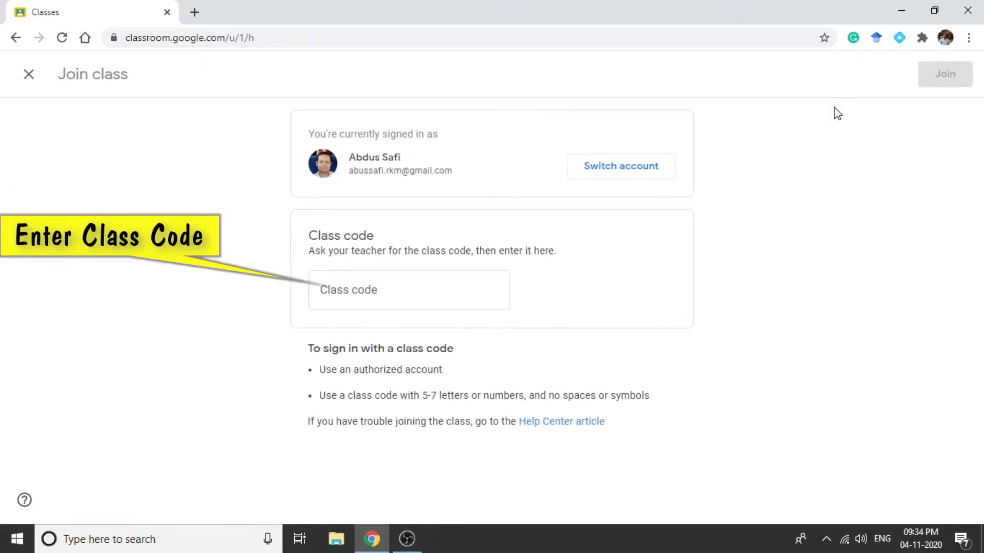
{"action": "left_click", "coordinate": [345, 295]}
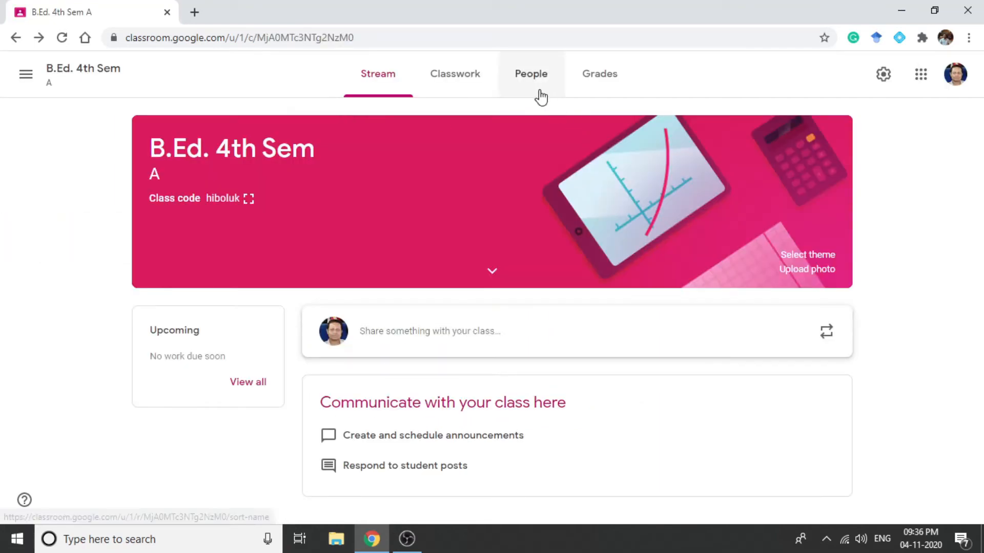
- Open the student invitation form for the B.Ed. 4th Sem class and copy its invite link
{"action": "left_click", "coordinate": [533, 77]}
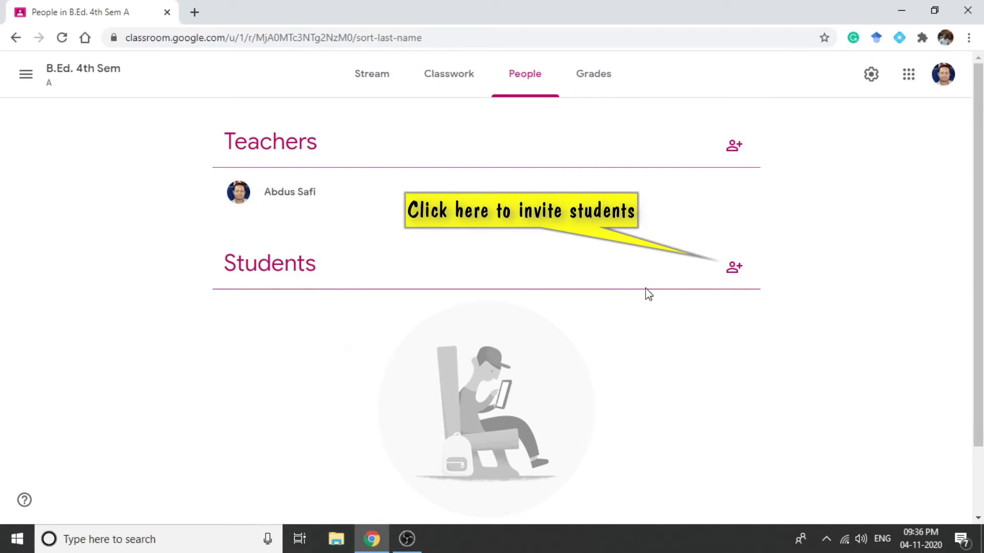
{"action": "left_click", "coordinate": [733, 272]}
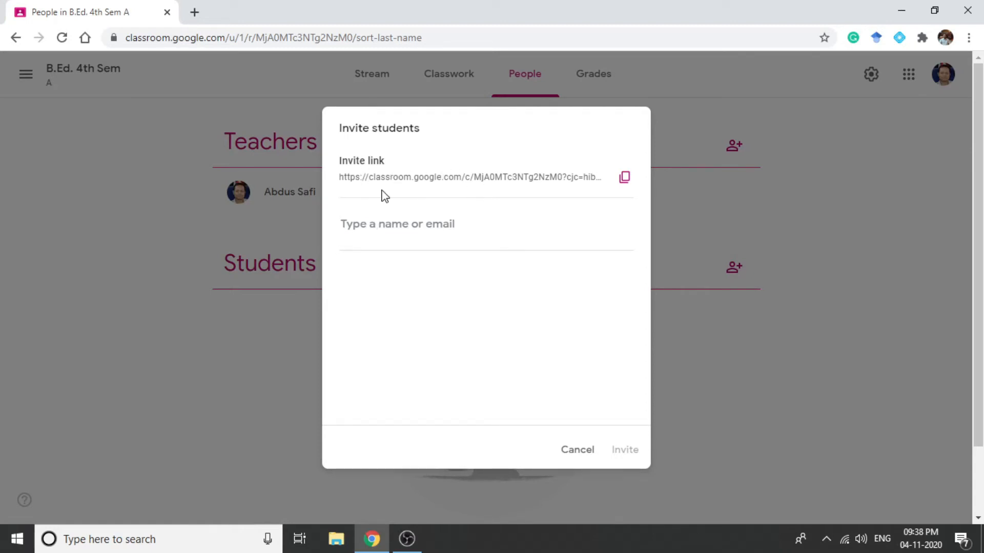
{"action": "left_click", "coordinate": [626, 178]}
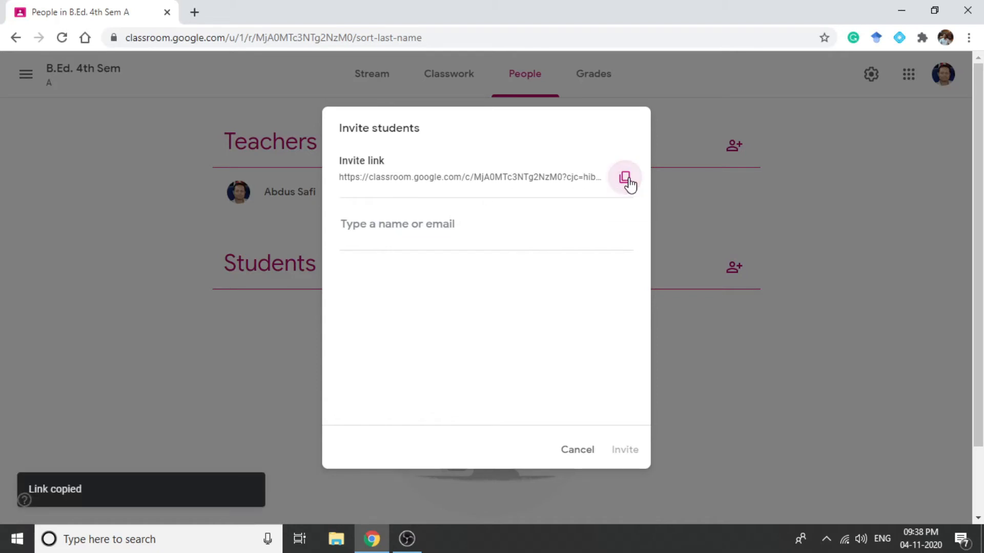
- Find a student by searching with part of the name or email, select the matching suggestion and send the student invitation
{"action": "left_click", "coordinate": [364, 224]}
{"action": "type", "text": "Safi"}
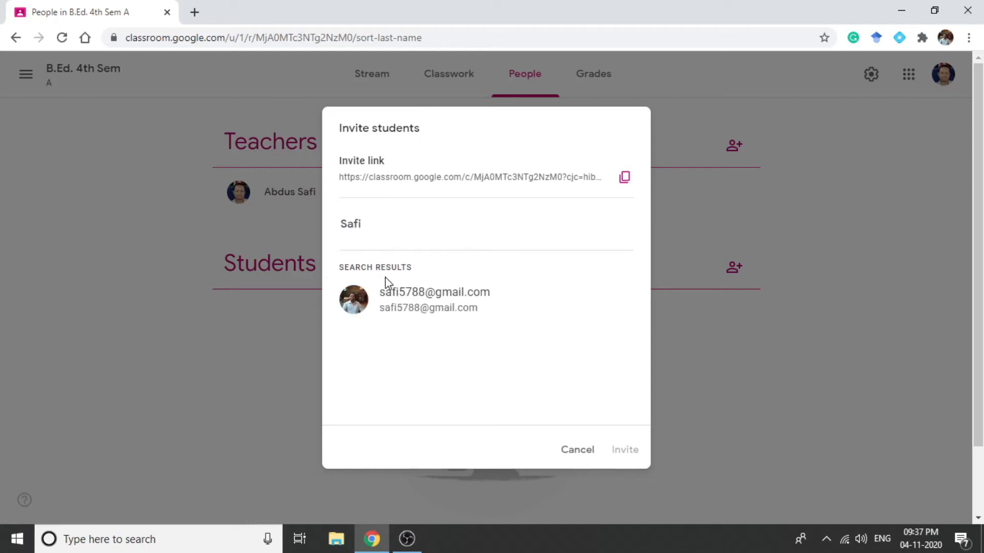
{"action": "left_click", "coordinate": [388, 284]}
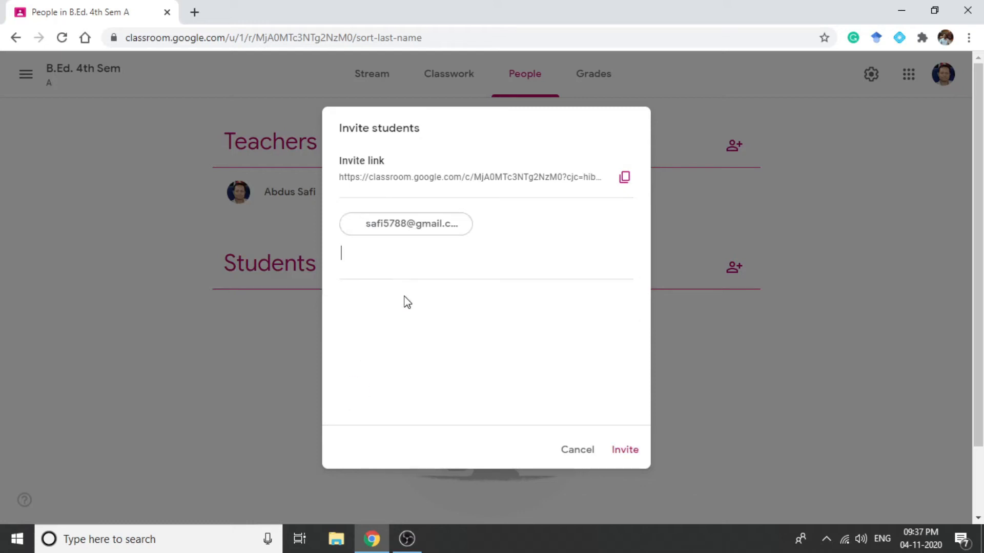
{"action": "left_click", "coordinate": [624, 450]}
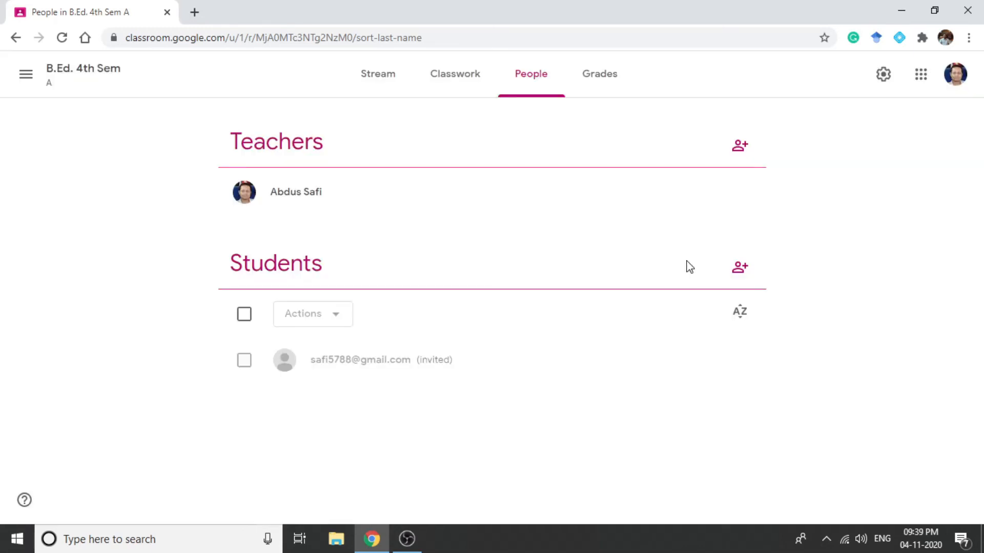
- Invite a co-teacher to the class by searching for the teacher's email, selecting the matching suggestion and sending the invitation
{"action": "left_click", "coordinate": [739, 147]}
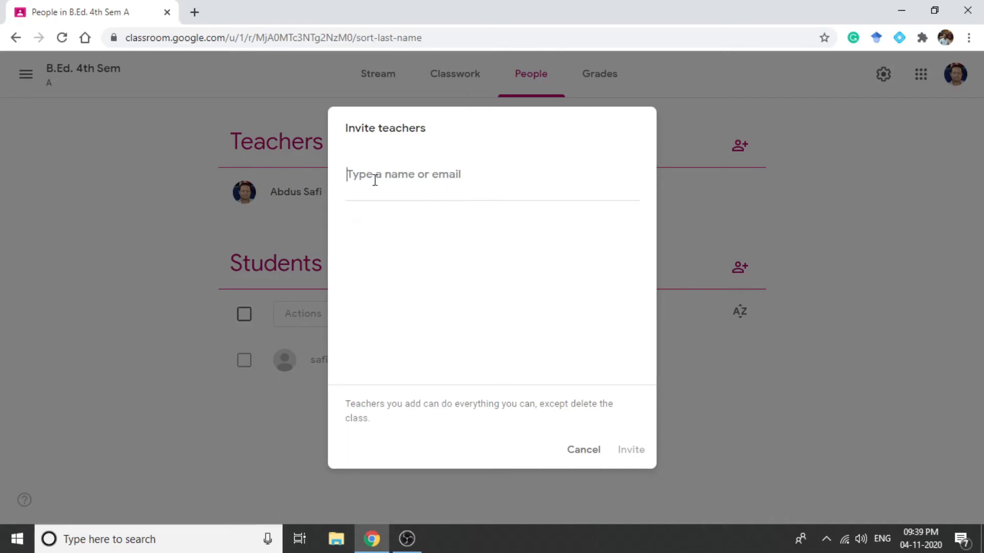
{"action": "type", "text": "safi"}
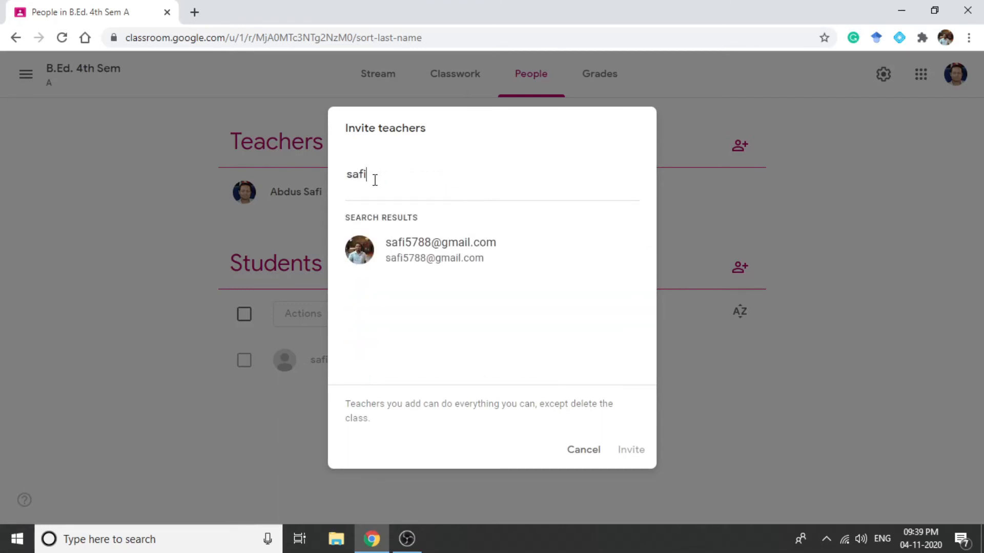
{"action": "left_click", "coordinate": [426, 267]}
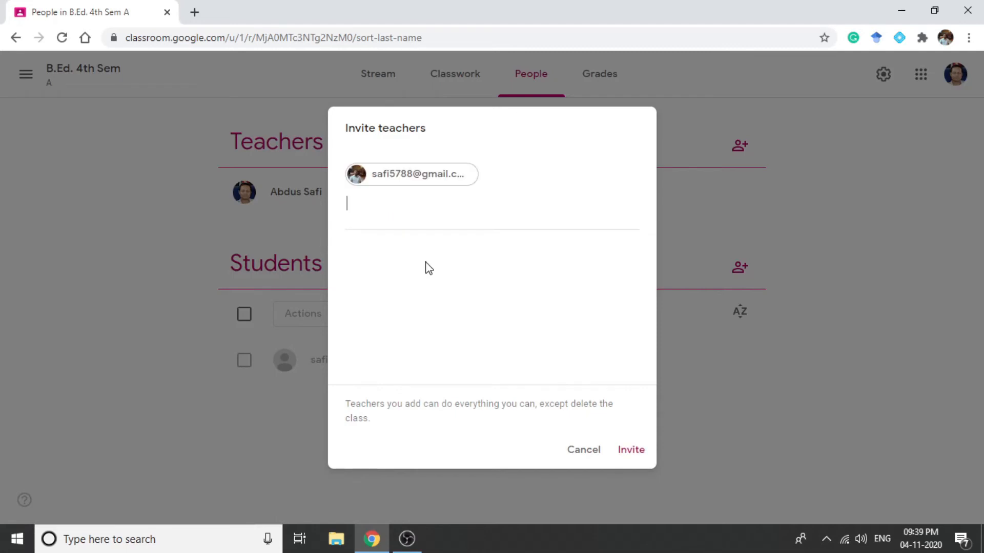
{"action": "left_click", "coordinate": [631, 451]}
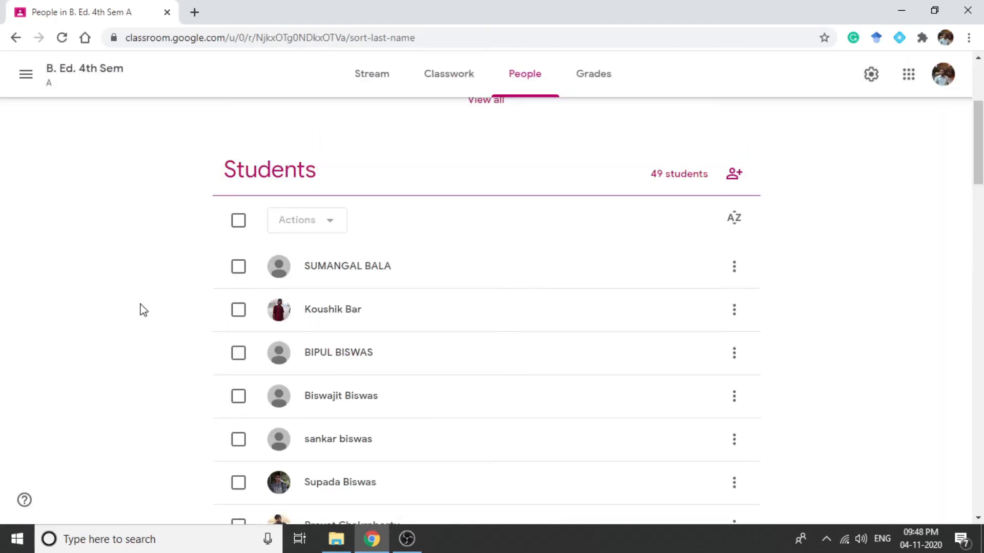
- Select the first student in the Students list and remove that student from the class
{"action": "left_click", "coordinate": [236, 271]}
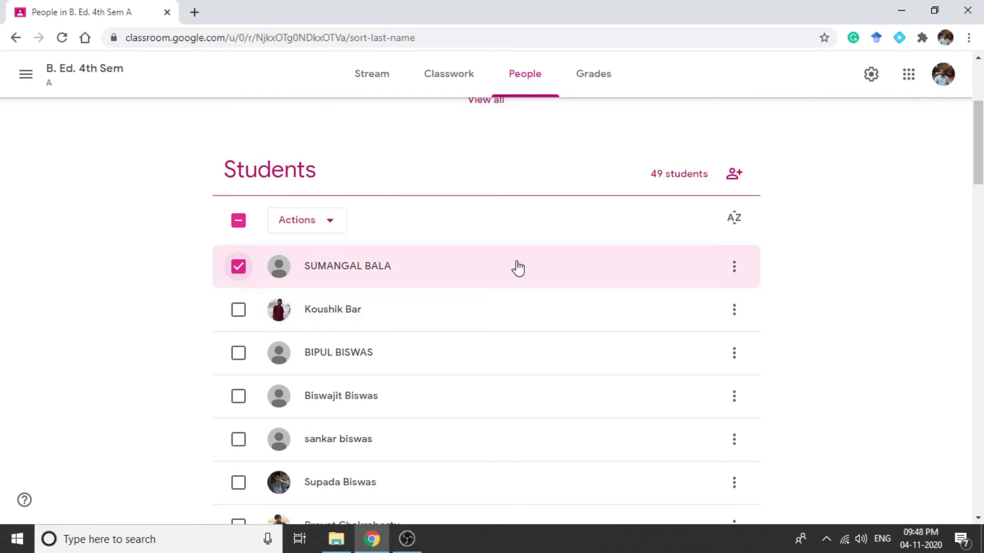
{"action": "left_click", "coordinate": [333, 228]}
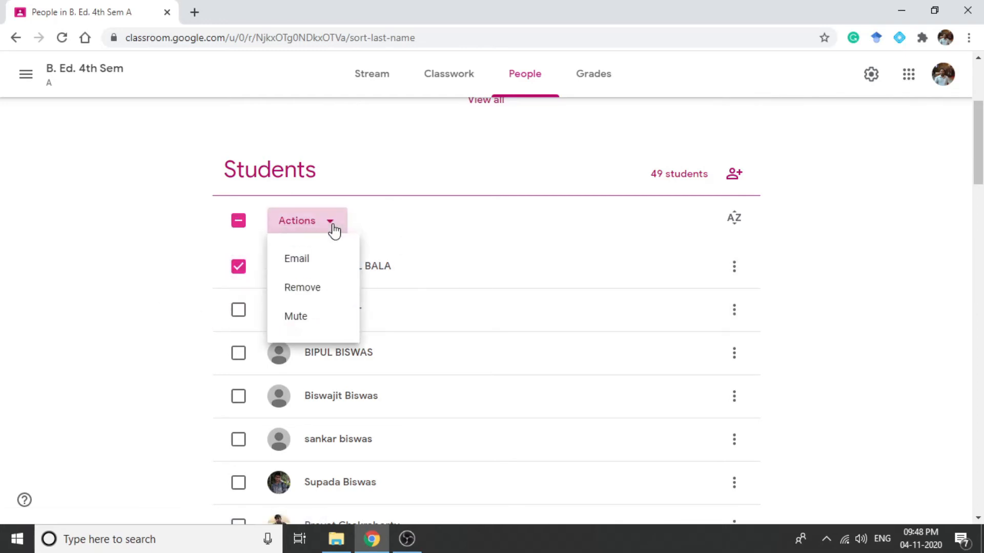
{"action": "left_click", "coordinate": [325, 291]}
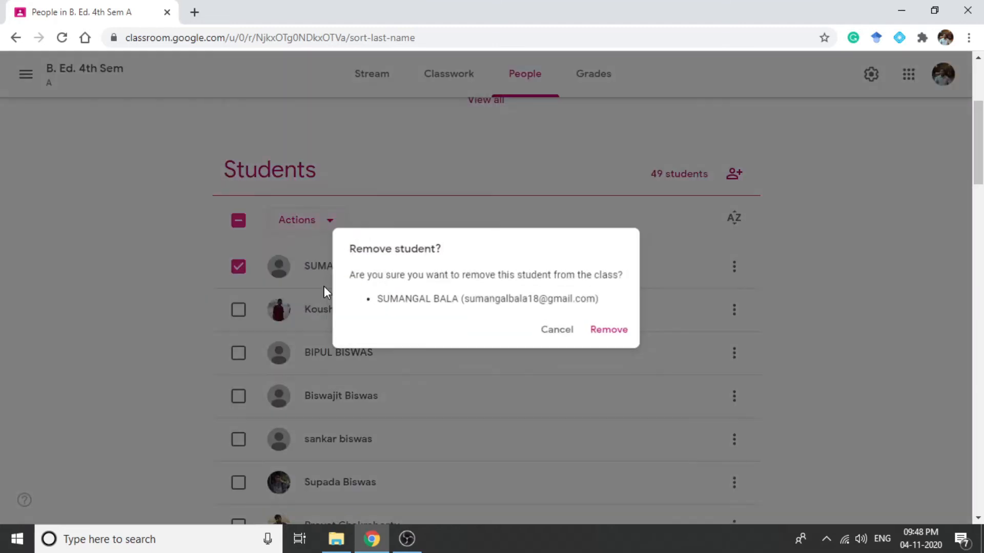
{"action": "left_click", "coordinate": [597, 334]}
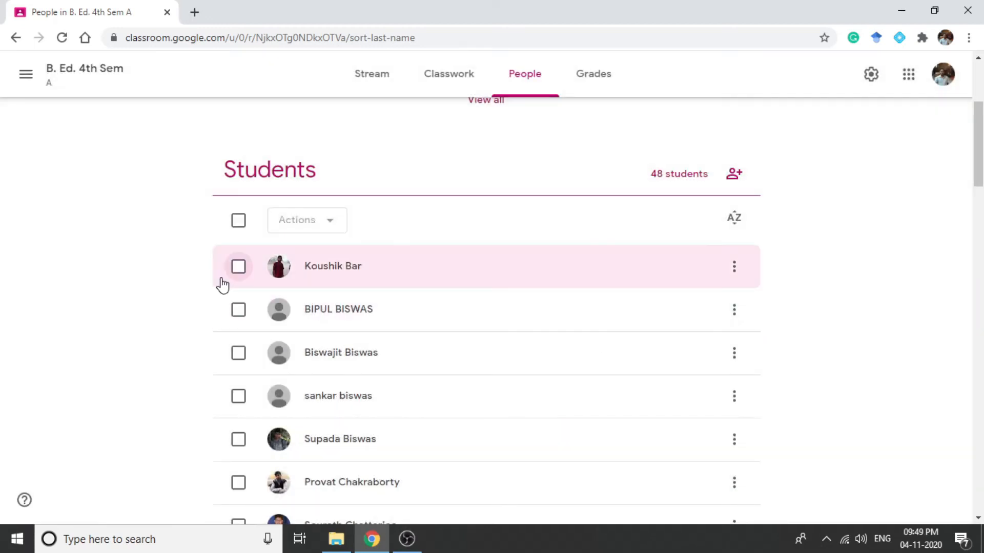
- Select only the first remaining student in the list and start an email to that student
{"action": "left_click", "coordinate": [239, 268]}
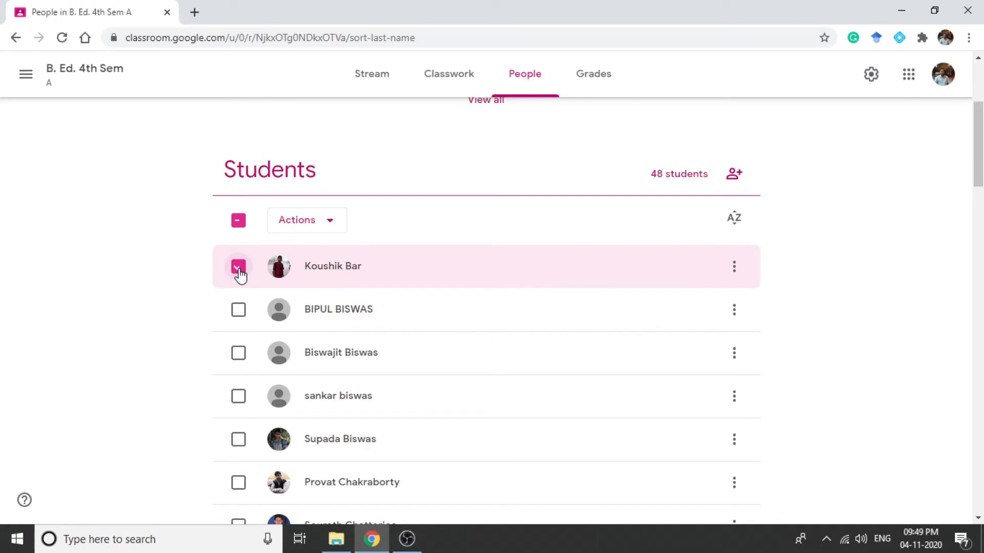
{"action": "left_click", "coordinate": [332, 224]}
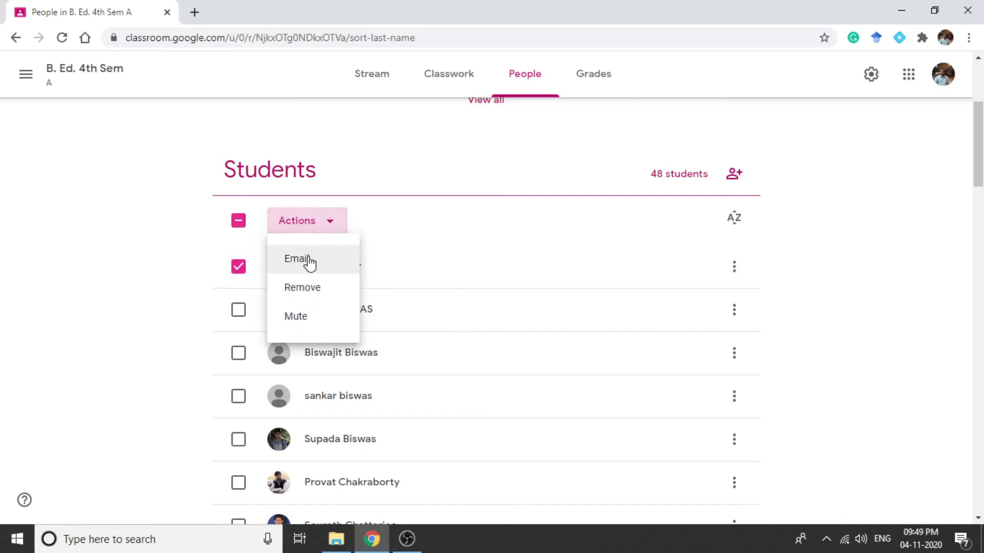
{"action": "left_click", "coordinate": [310, 261]}
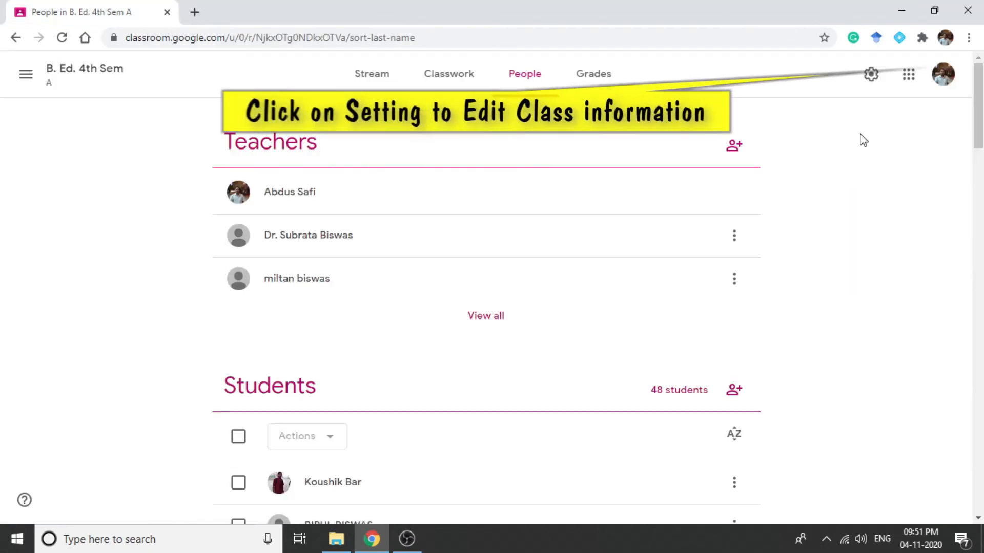
- Open the class settings and copy the class's invite link from the General invite codes section
{"action": "left_click", "coordinate": [871, 75]}
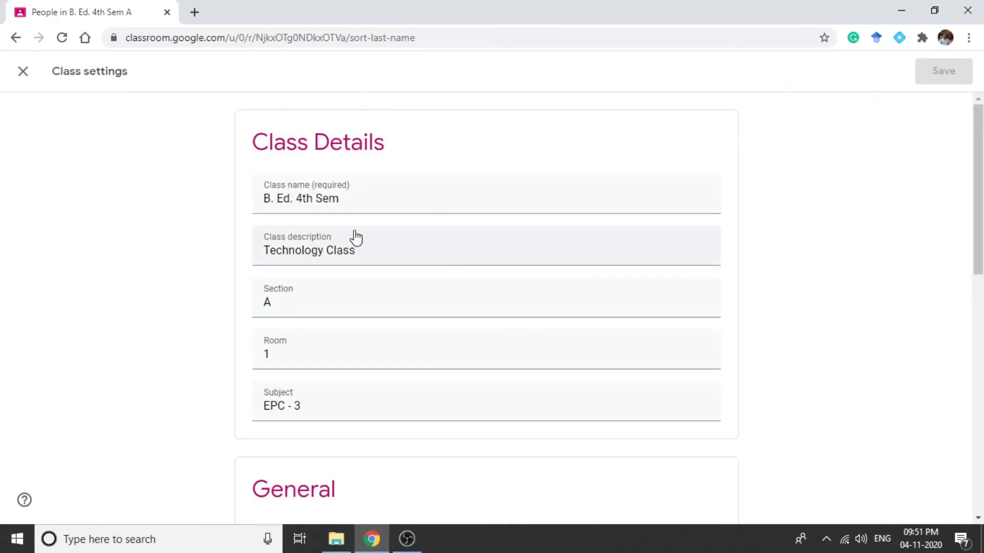
{"action": "scroll", "coordinate": [400, 279], "scroll_direction": "down", "scroll_amount": 1}
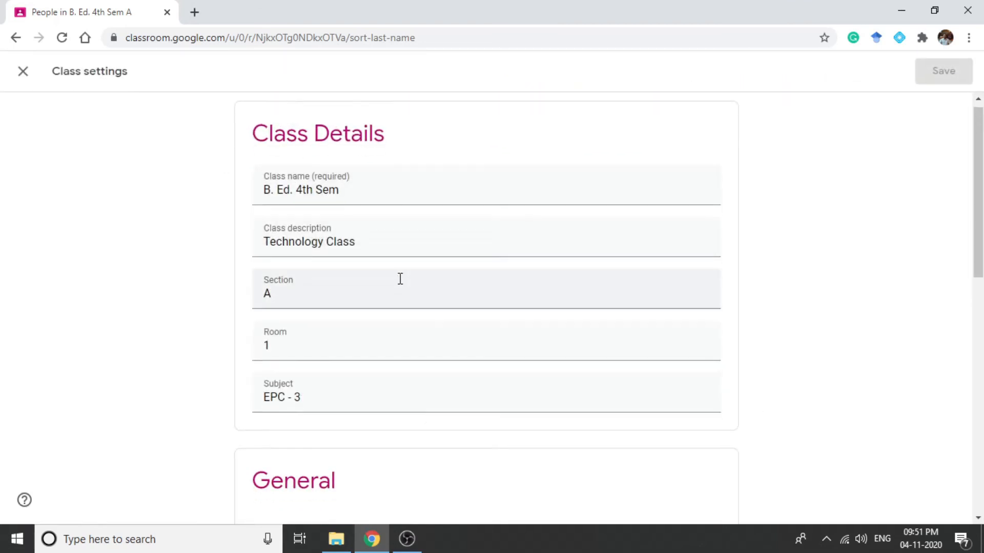
{"action": "scroll", "coordinate": [400, 279], "scroll_direction": "down", "scroll_amount": 5}
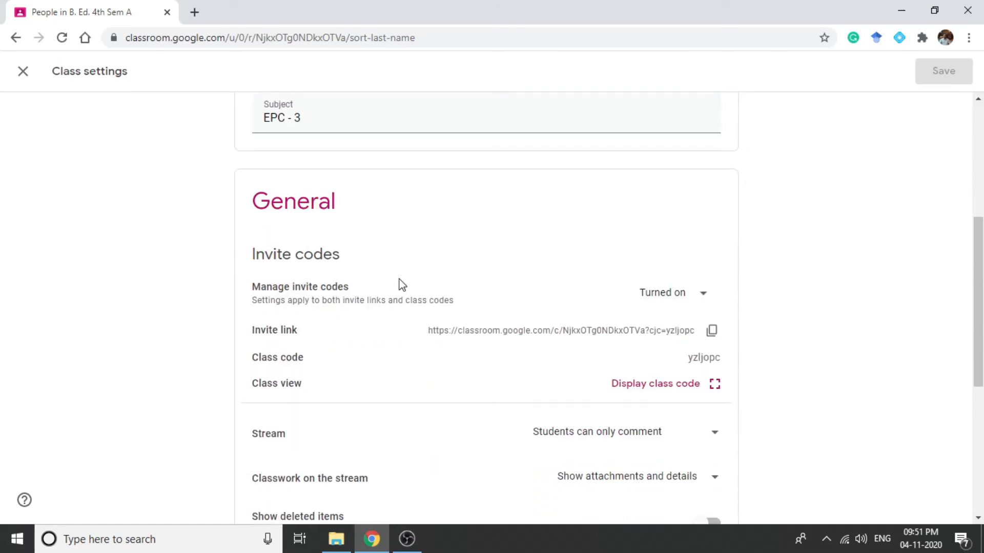
{"action": "left_click", "coordinate": [713, 334]}
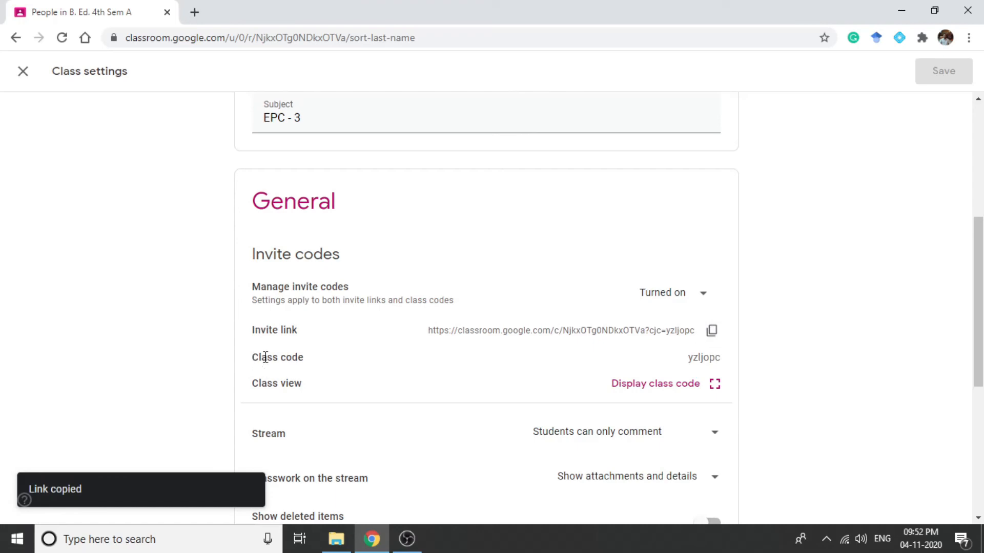
- Display the class code enlarged from the class settings, copy the invite link there, highlight the code and close the enlarged view
{"action": "left_click", "coordinate": [714, 388]}
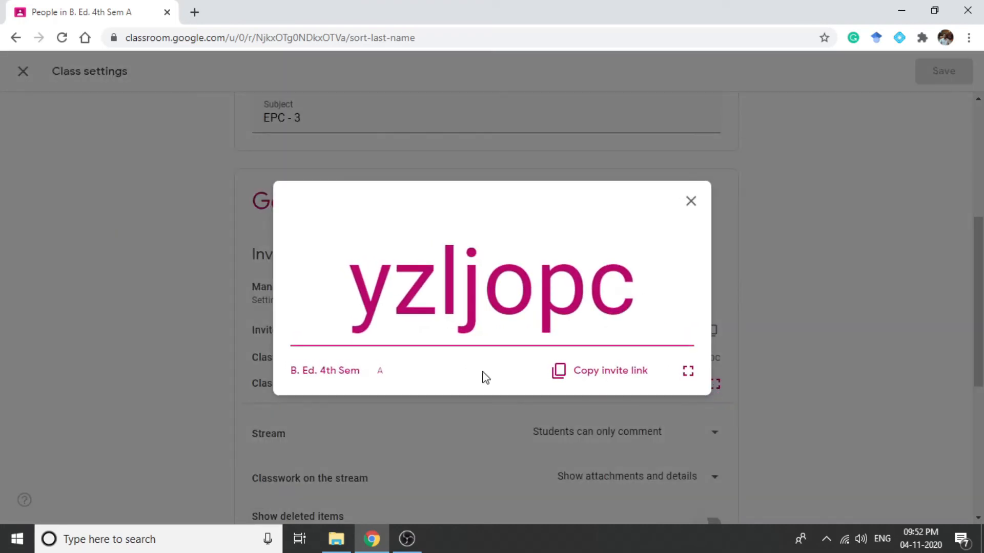
{"action": "left_click", "coordinate": [593, 381]}
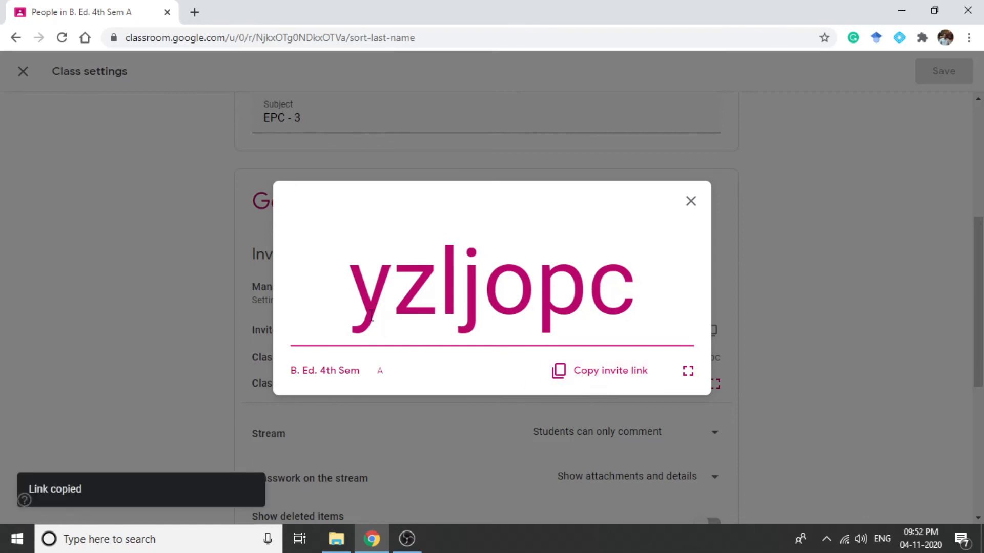
{"action": "left_click_drag", "start_coordinate": [358, 305], "coordinate": [623, 320]}
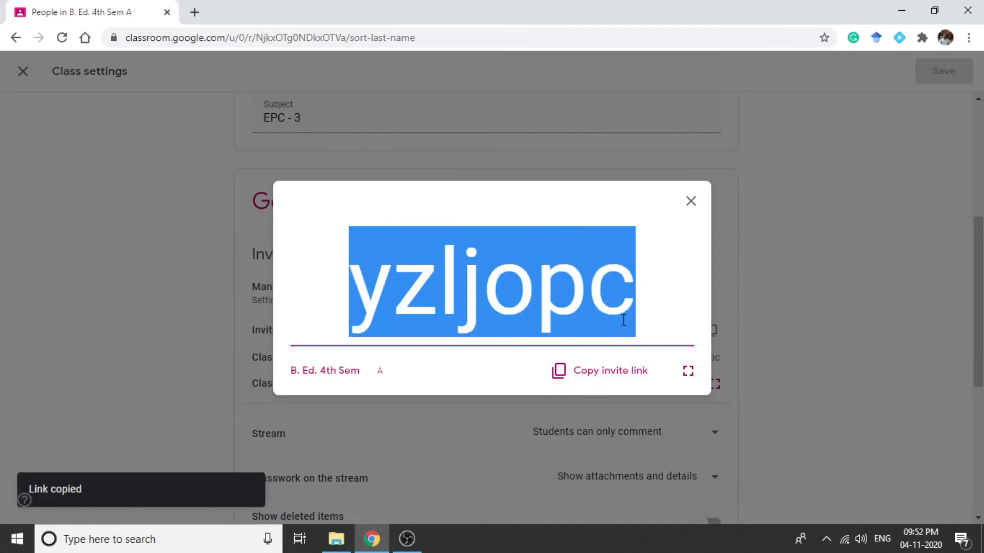
{"action": "left_click", "coordinate": [690, 201]}
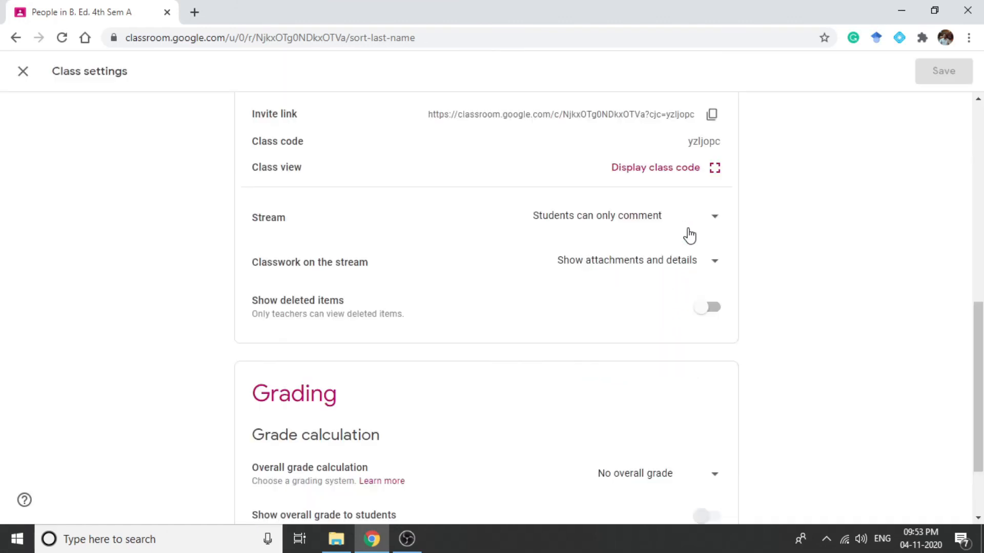
- Examine the Stream posting and commenting options and the overall grade calculation setting in the class settings
{"action": "left_click", "coordinate": [714, 221]}
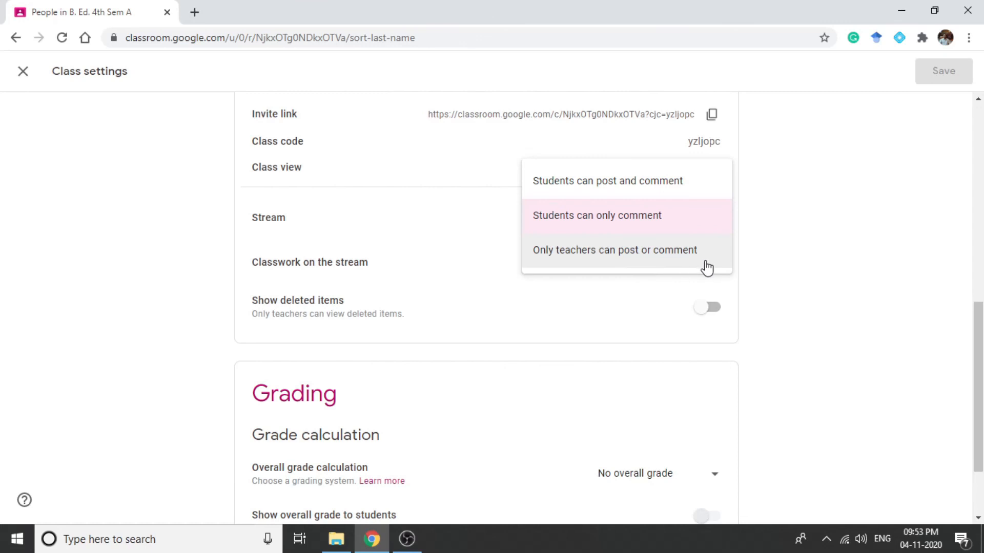
{"action": "scroll", "coordinate": [771, 336], "scroll_direction": "down", "scroll_amount": 2}
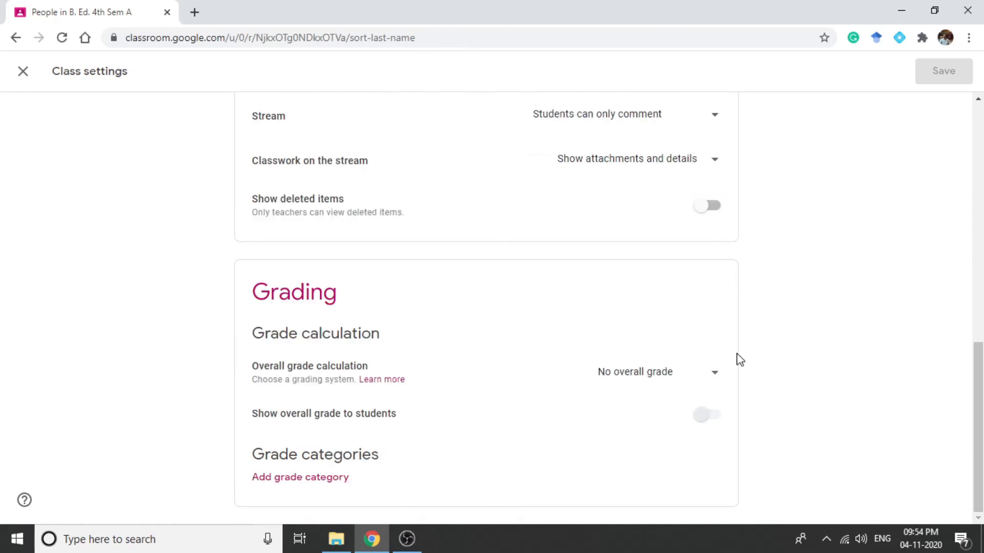
{"action": "left_click", "coordinate": [683, 376]}
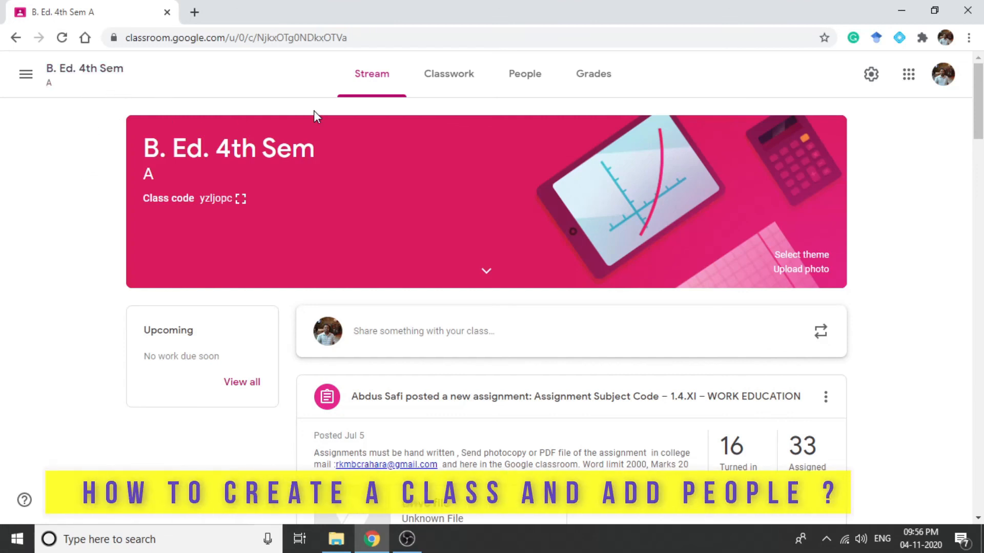
- Show the list of teachers and students in the B. Ed. 4th Sem class
{"action": "left_click", "coordinate": [523, 77]}
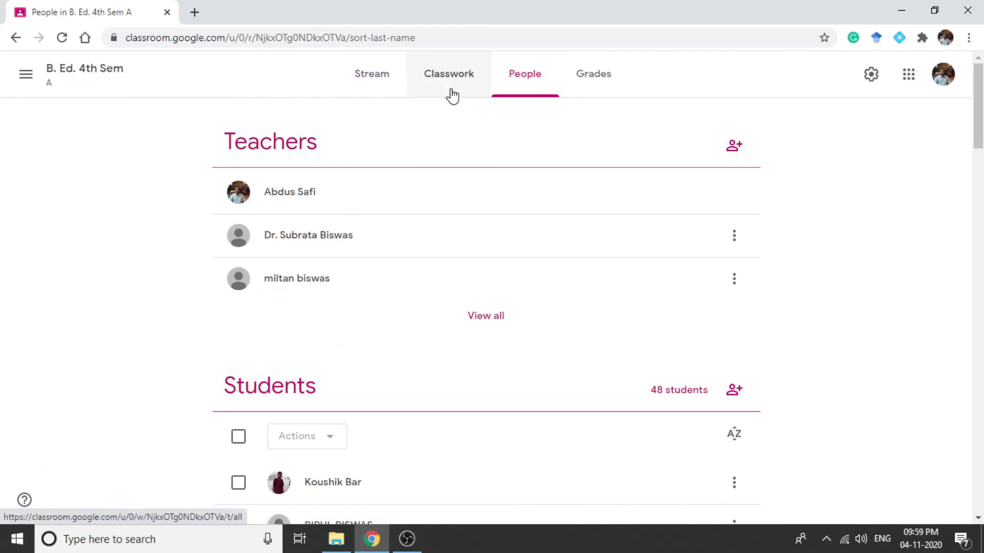